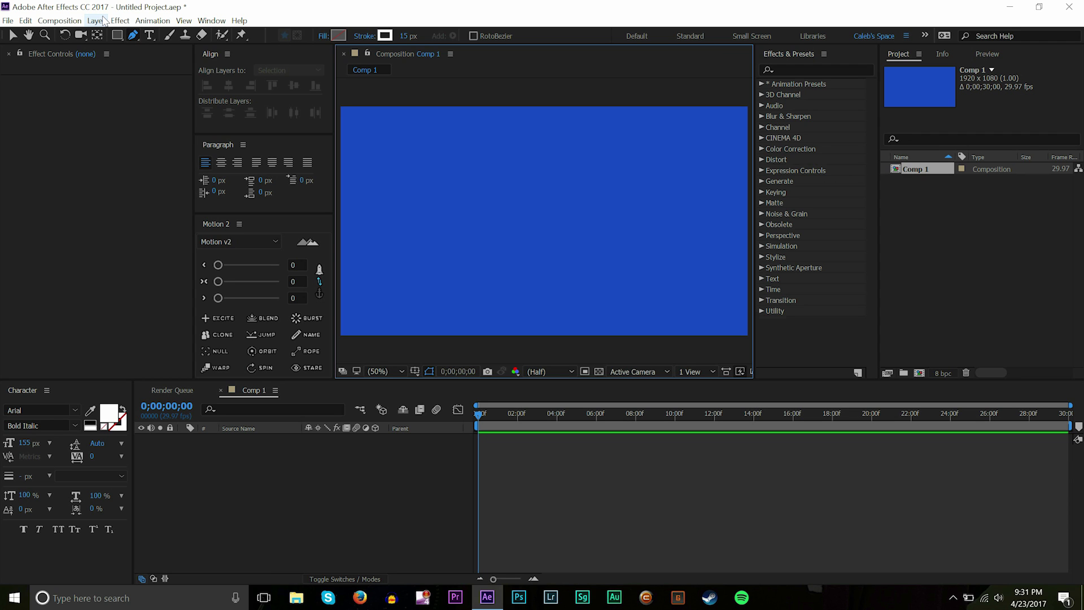
Step: Add a new empty shape layer to Comp 1 from the Layer > New menu
click(96, 21)
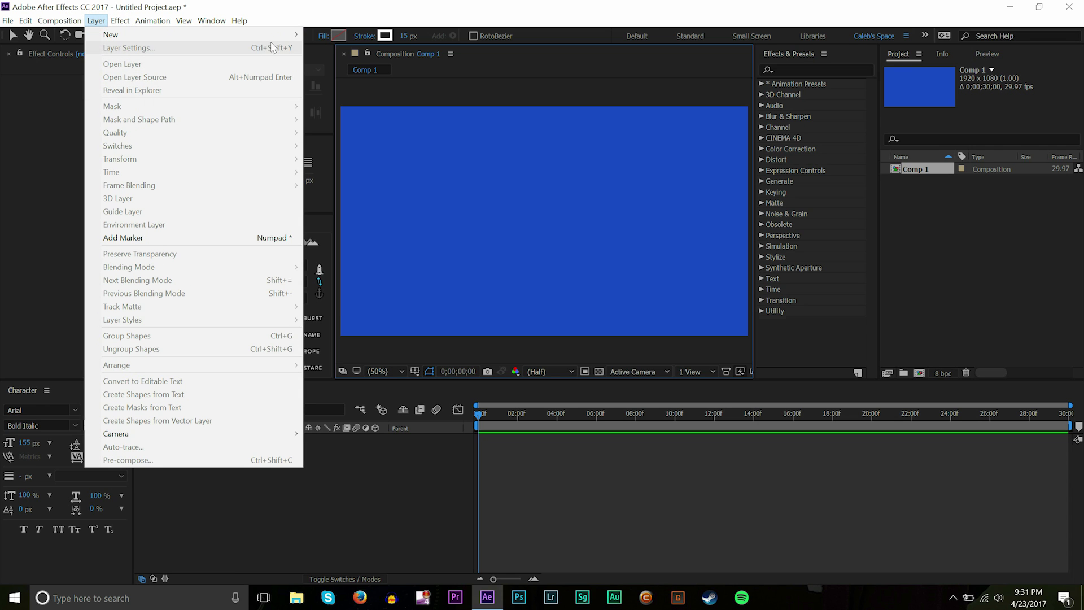
mouse_move(272, 36)
click(359, 100)
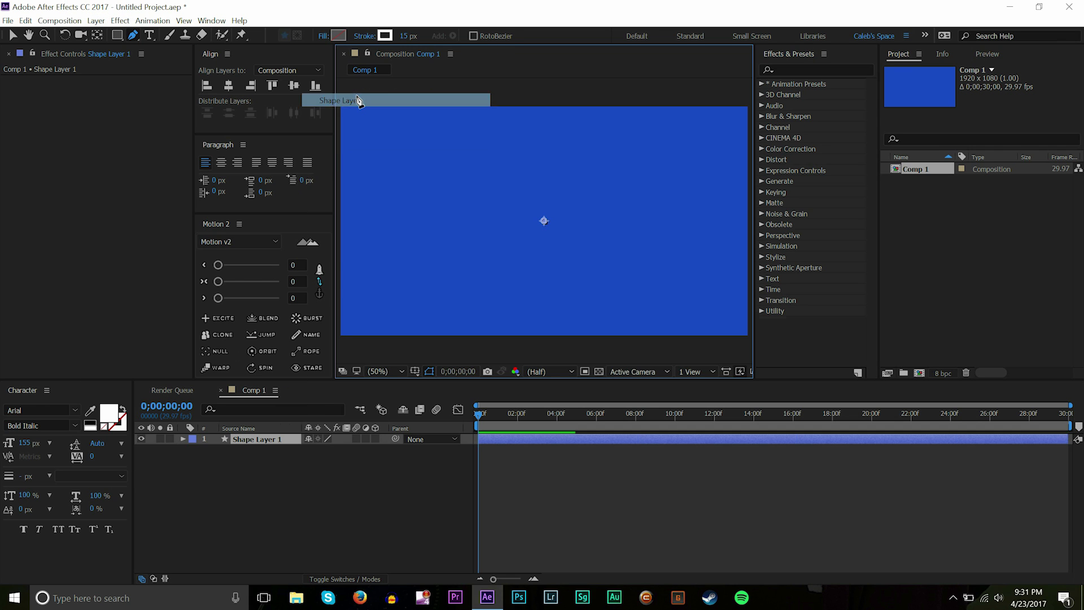
Step: Draw a short horizontal white line near the composition's centre with the Pen tool
click(134, 36)
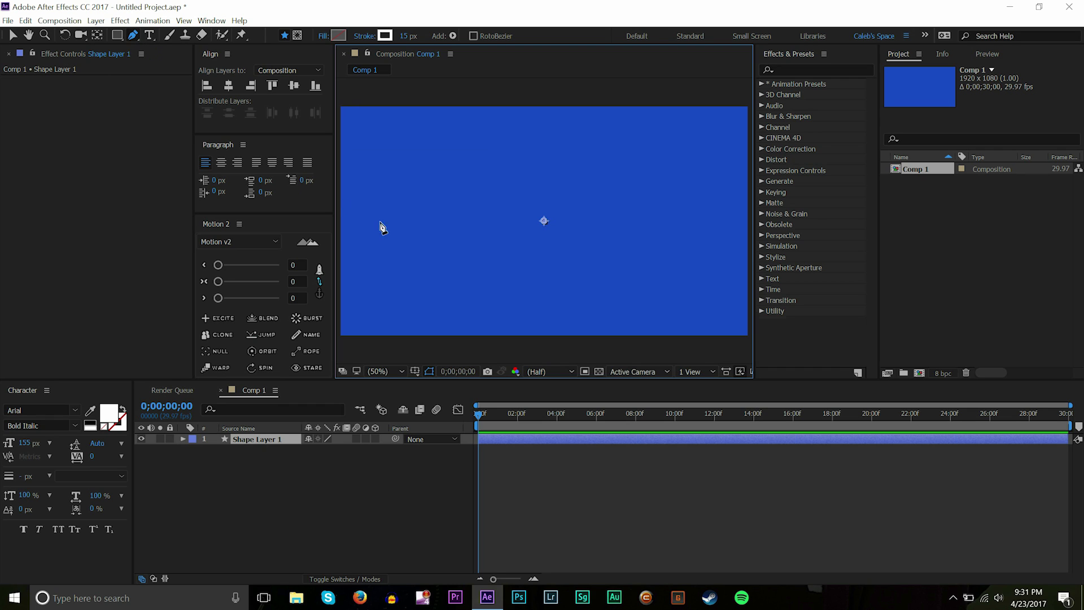
click(487, 218)
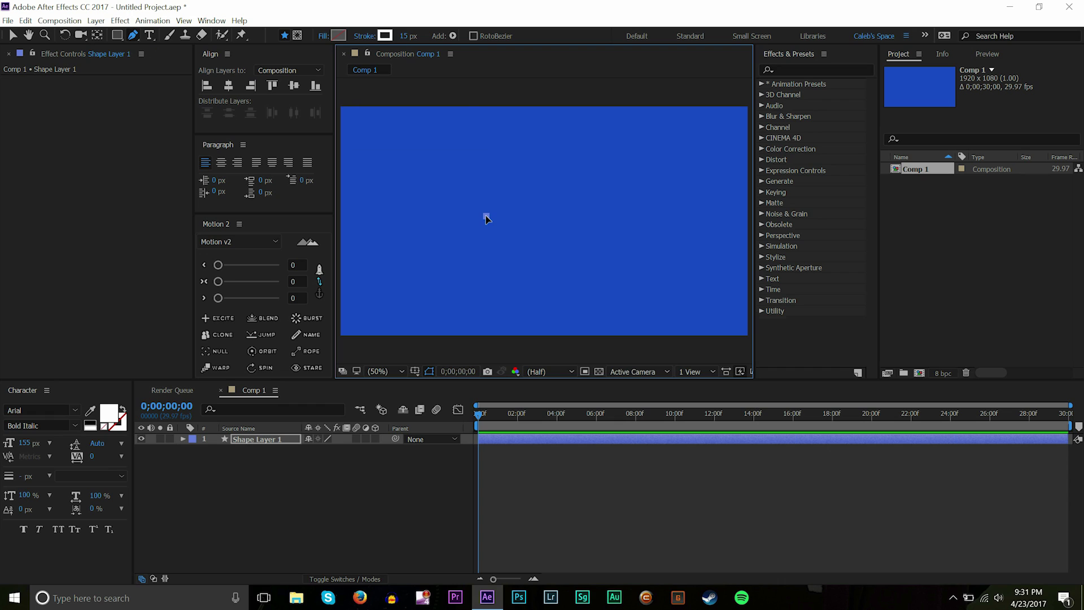
click(569, 216)
key(ctrl+z)
click(575, 221)
key(ctrl+z)
click(579, 218)
key(ctrl+z)
shift+click(594, 225)
click(576, 490)
Step: Centre Shape Layer 1's anchor point on the line with Ctrl+Alt+Home
click(277, 443)
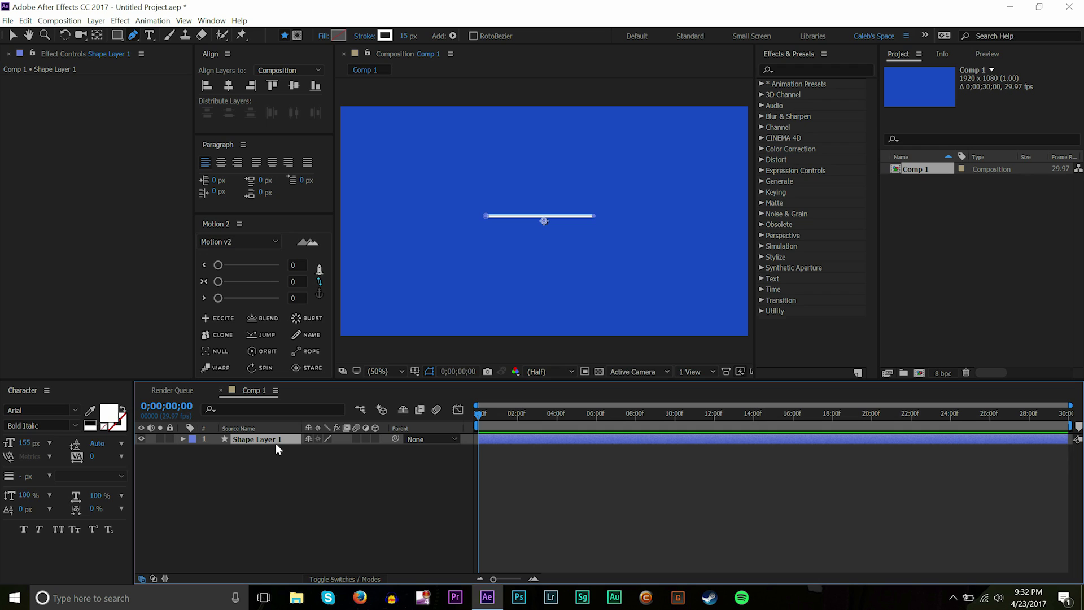
key(ctrl+alt+Home)
click(276, 446)
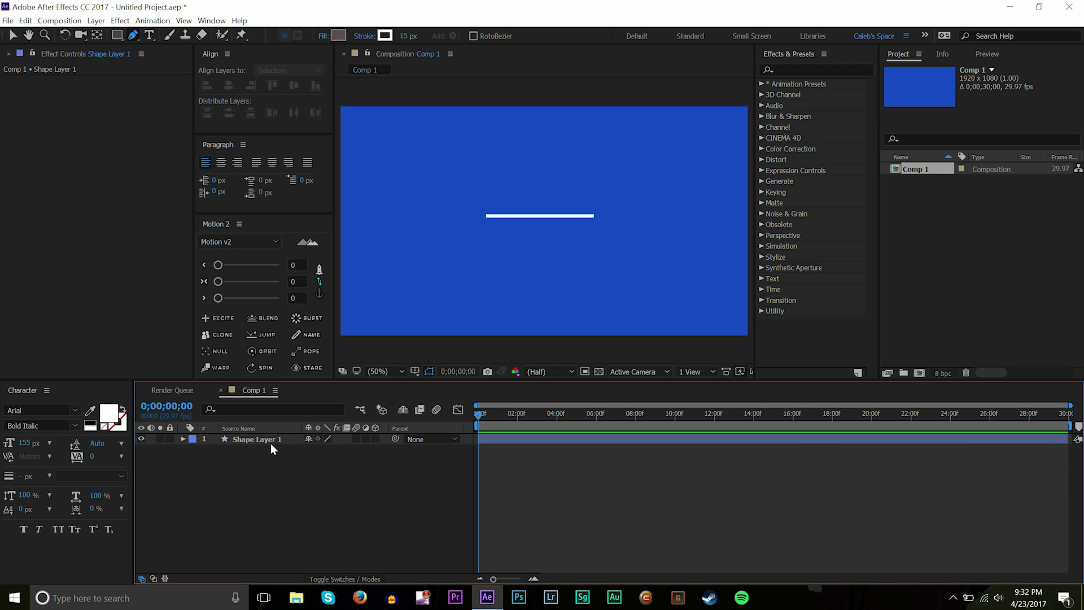
click(269, 443)
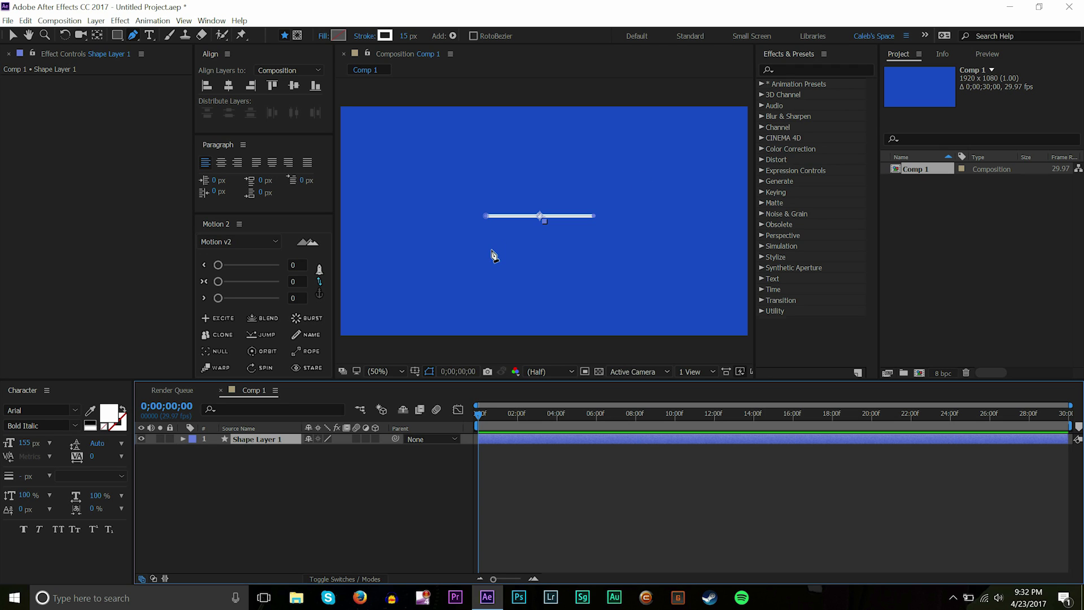
Step: Add a Trim Paths operator to Shape Layer 1's Contents
click(183, 439)
click(382, 449)
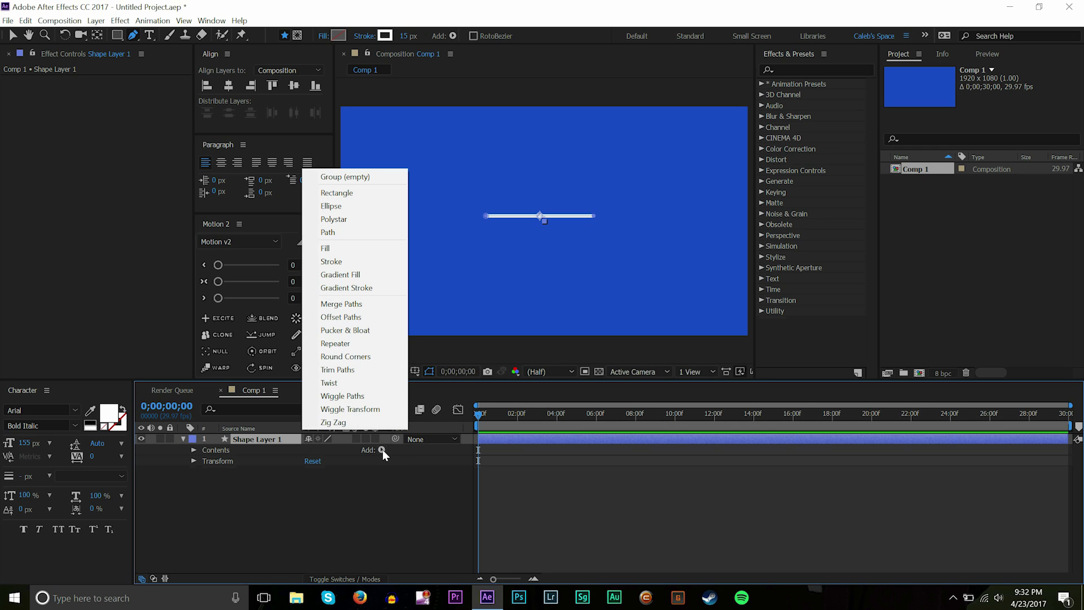
click(371, 369)
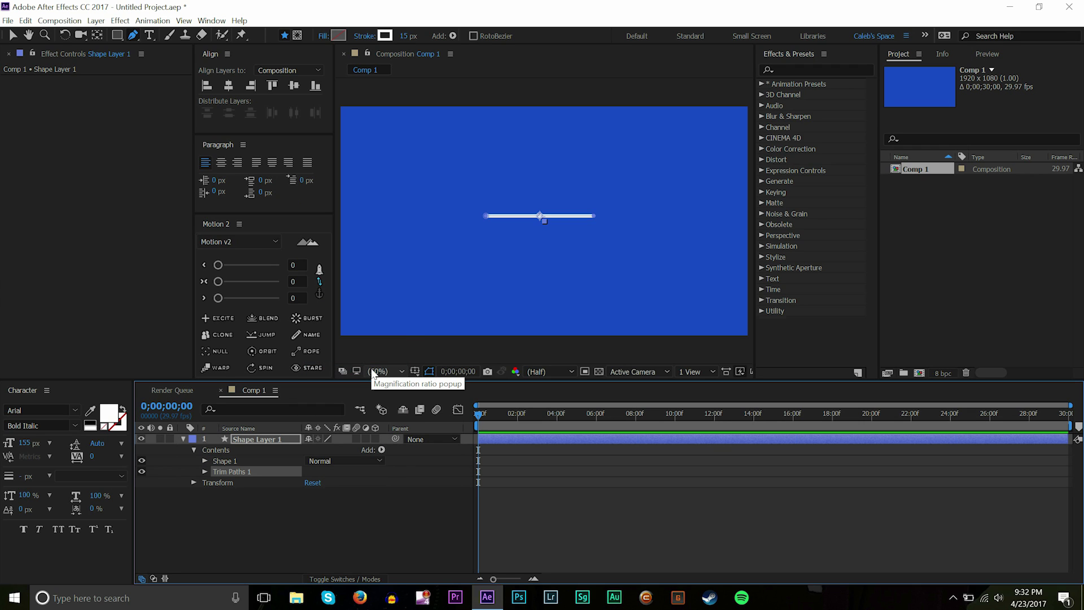
Step: Expand Trim Paths 1 to show Start 0%, End 100% and Offset 0°
key(F2)
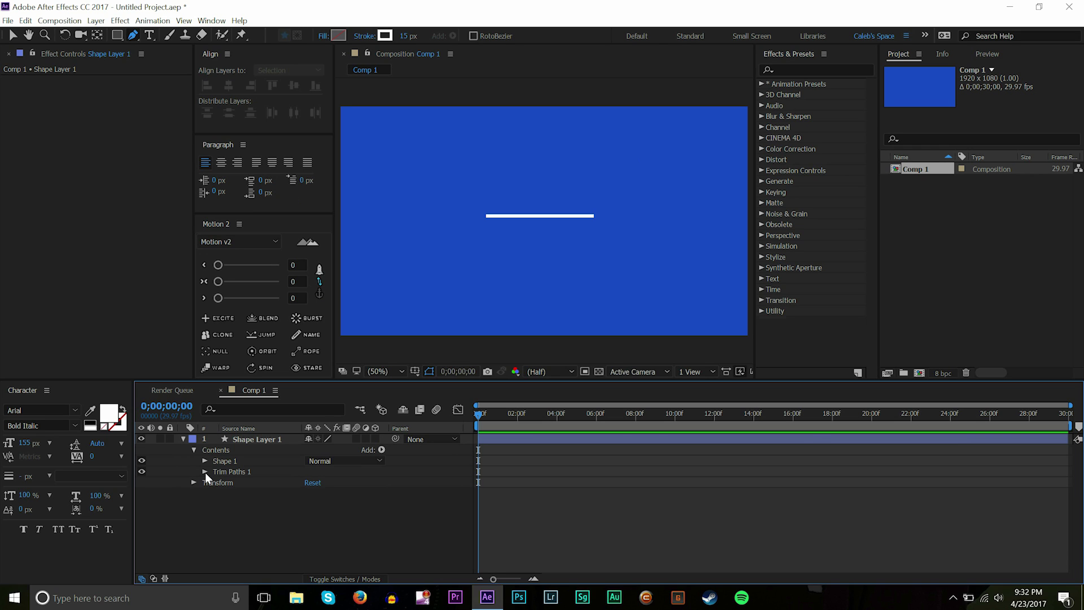
click(203, 473)
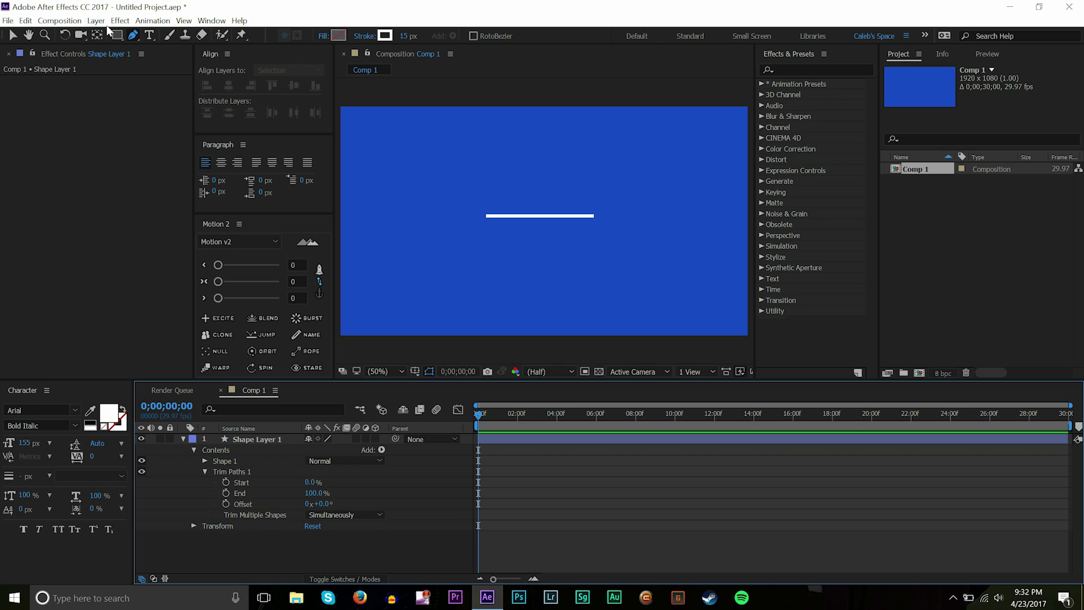
click(118, 35)
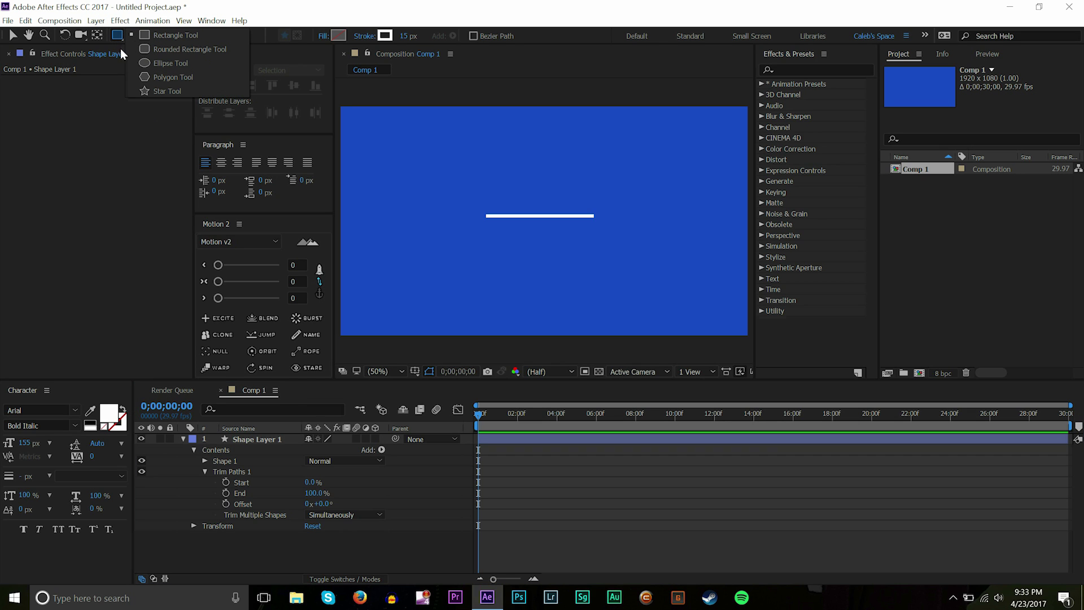
click(90, 161)
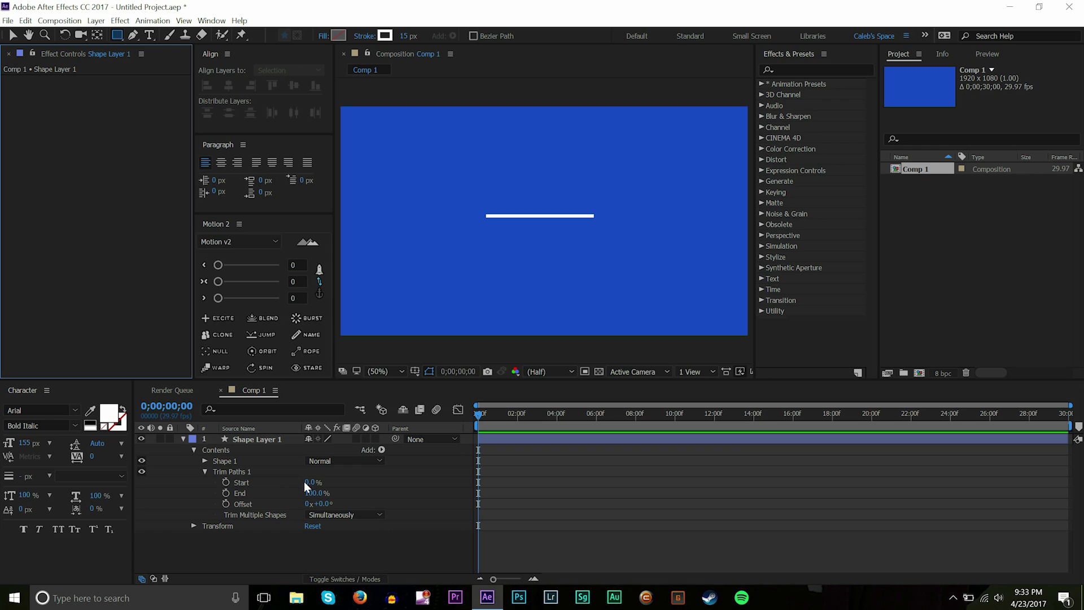
mouse_move(307, 484)
mouse_down()
mouse_move(359, 479)
mouse_move(287, 477)
mouse_move(305, 493)
mouse_move(285, 493)
mouse_move(303, 495)
mouse_up()
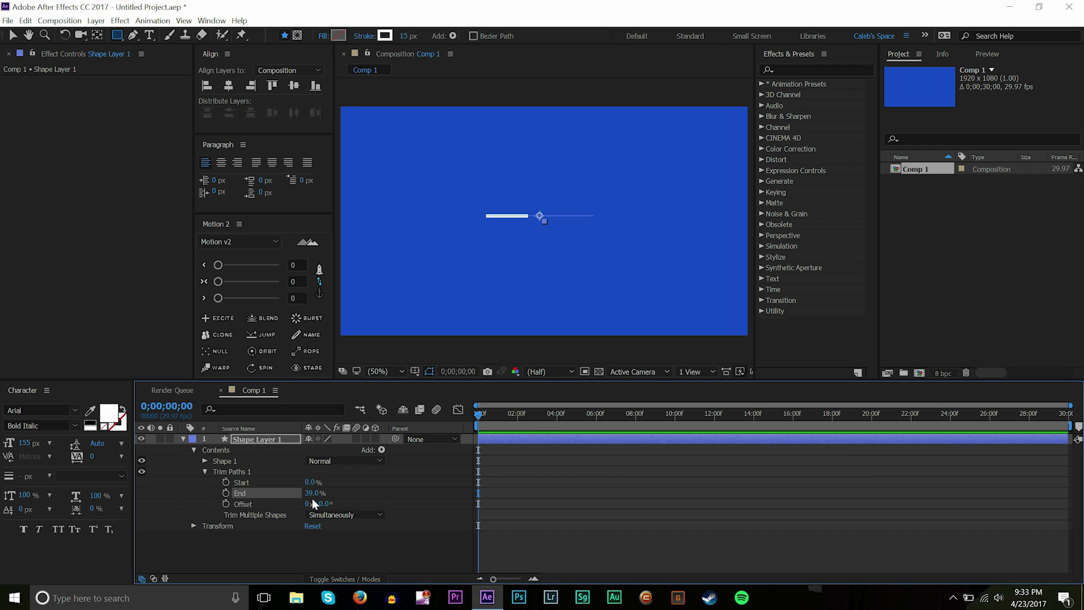
click(312, 494)
text(50)
key(Return)
mouse_move(325, 505)
mouse_down()
mouse_move(469, 511)
mouse_move(831, 497)
mouse_move(541, 502)
mouse_up()
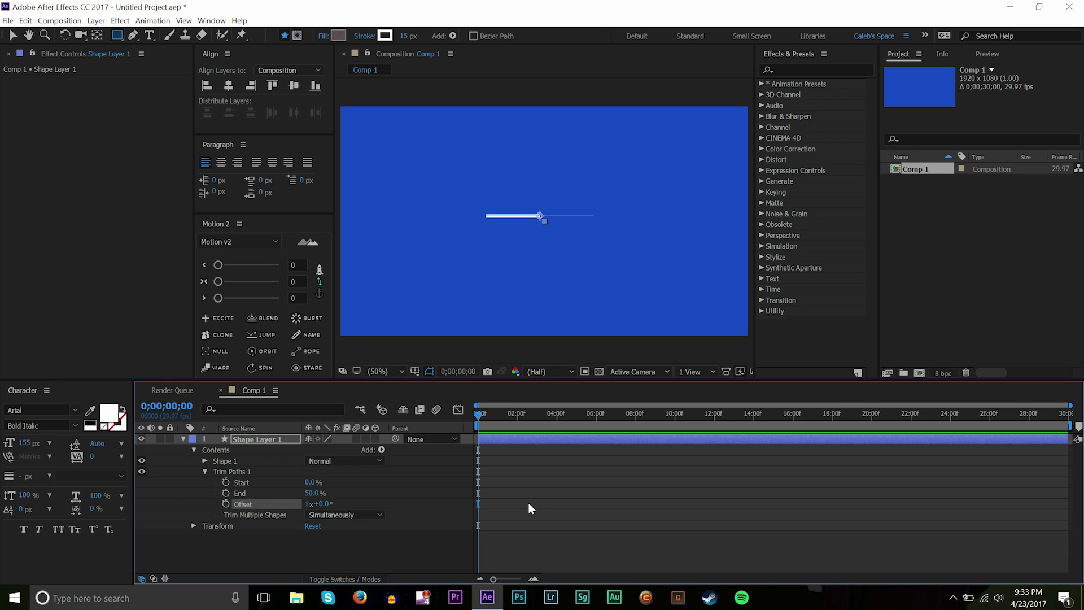
key(ctrl+z)
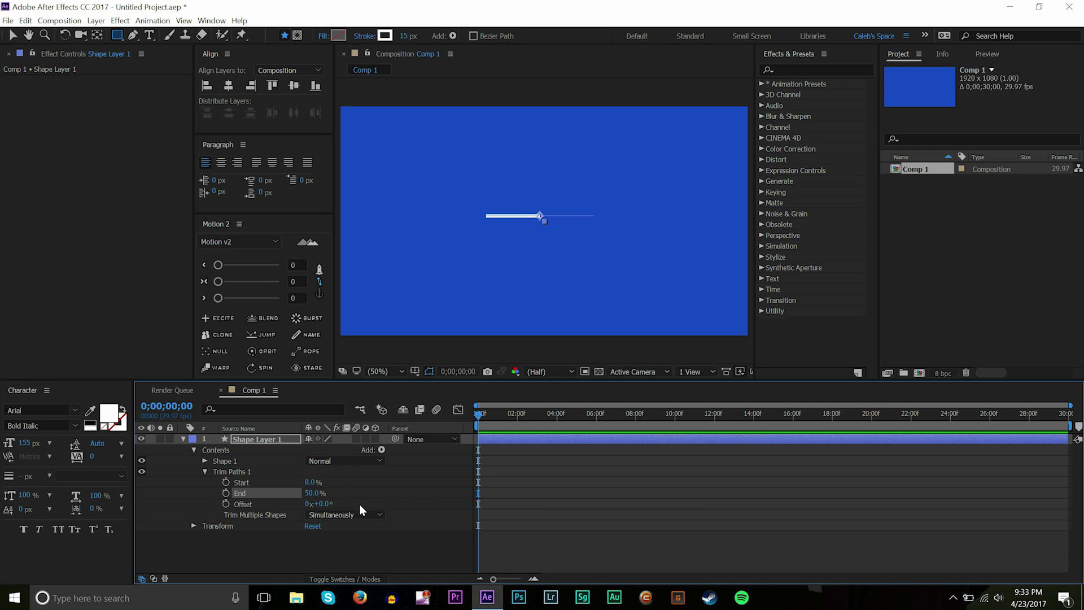
click(309, 494)
text(100)
key(Return)
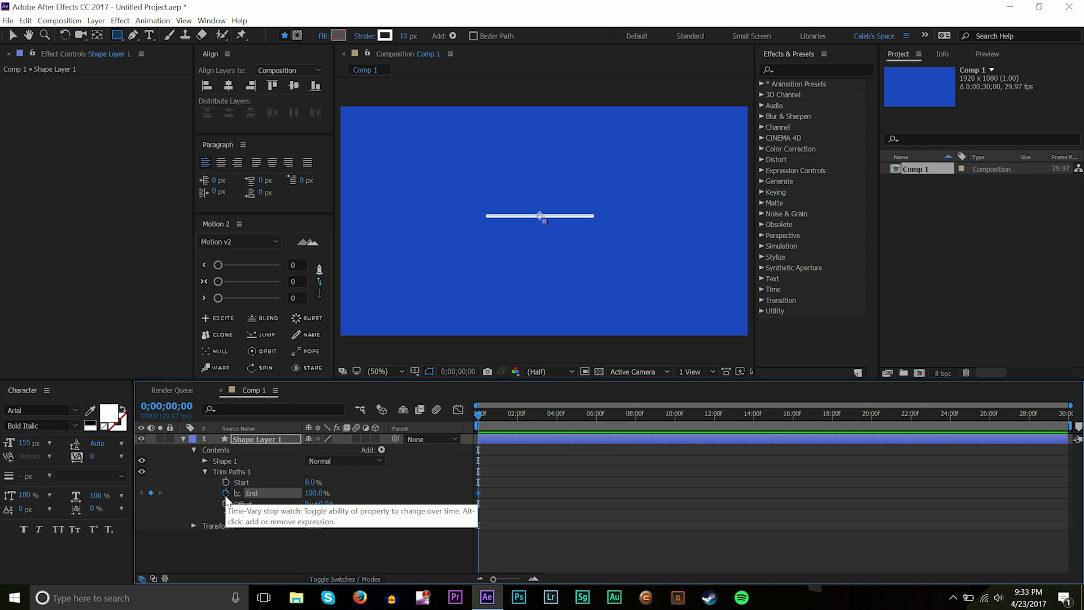
Step: Keyframe Trim Paths End from 100% at frame 0 to 0% at frame 25
click(226, 493)
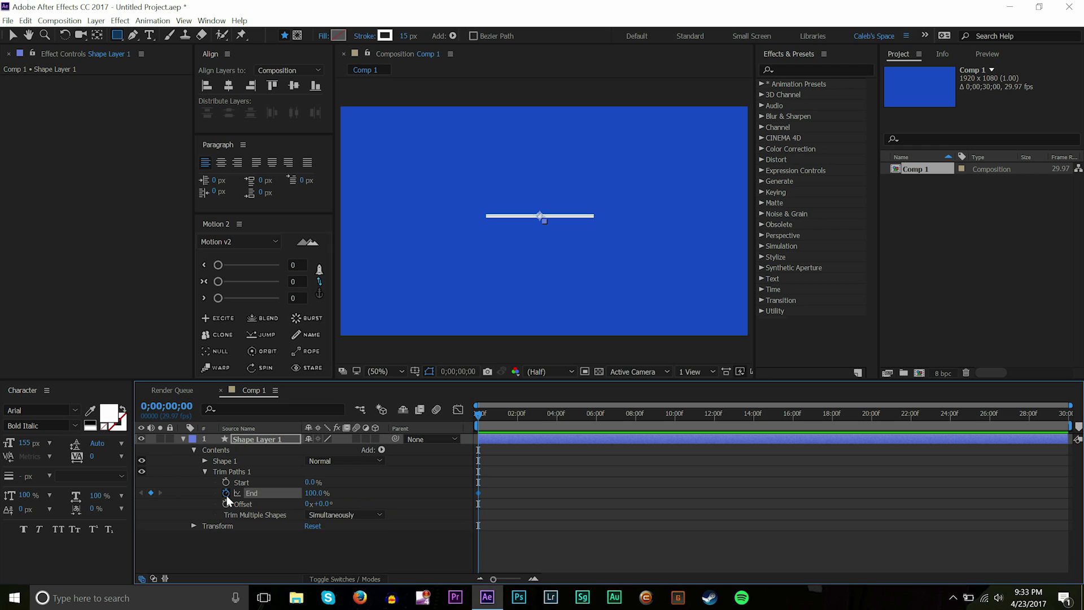
click(495, 415)
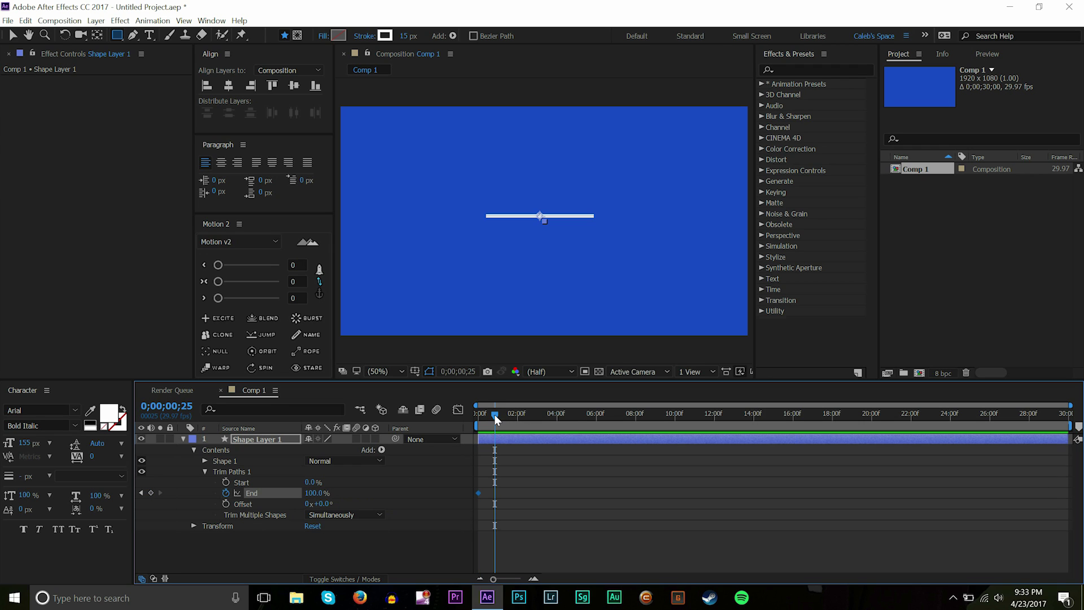
drag(307, 494, 250, 494)
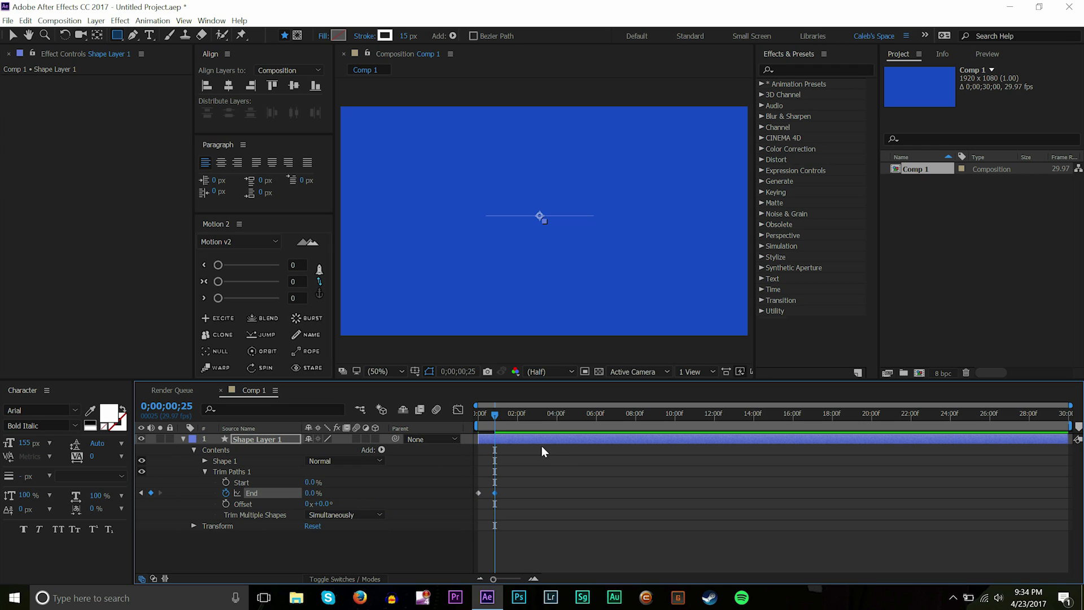
drag(490, 414, 479, 414)
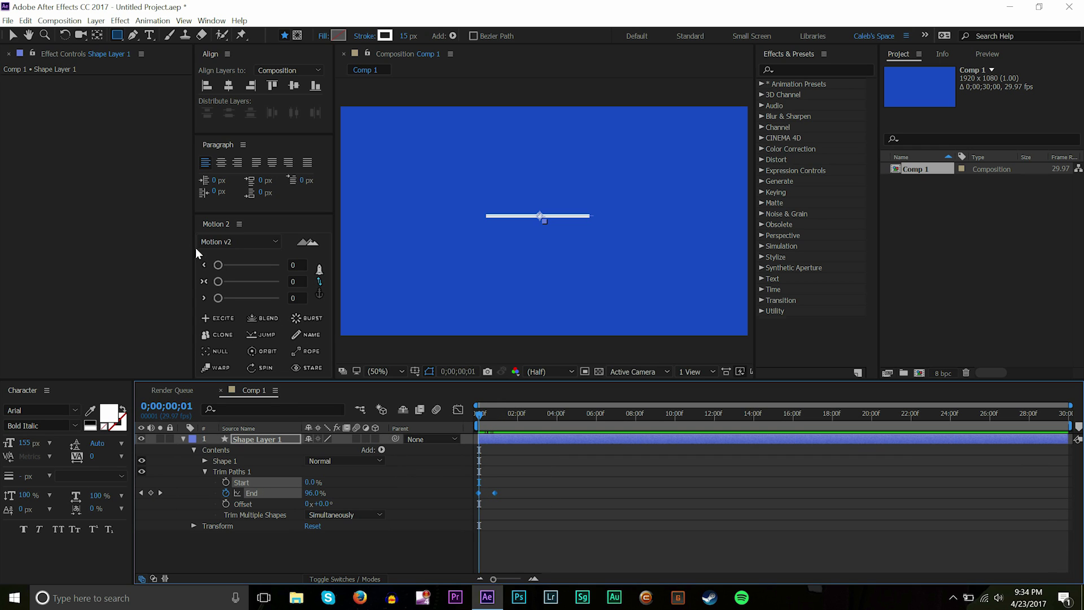
Step: Apply Motion 2 ease at strength 68 to the End keyframes and preview
drag(219, 276, 261, 281)
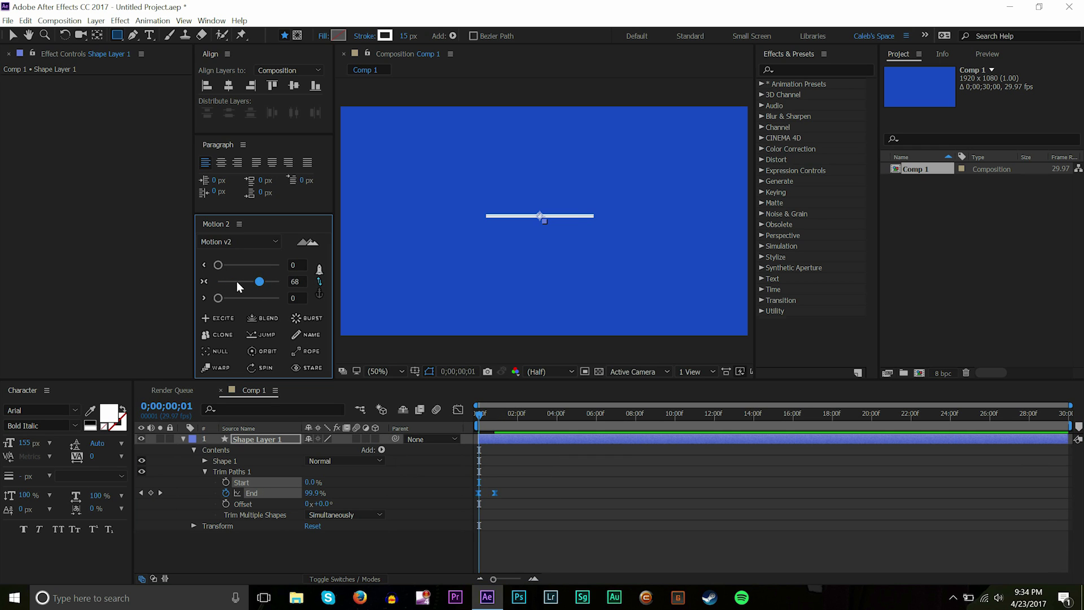
click(203, 281)
click(532, 489)
key(space)
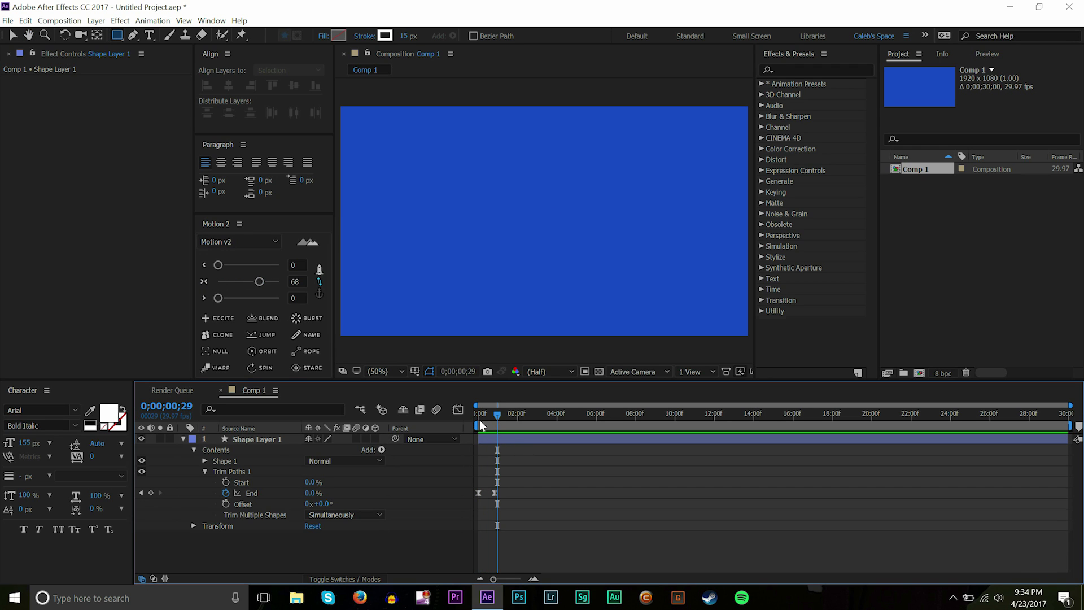
mouse_move(479, 420)
mouse_down()
mouse_move(496, 422)
mouse_move(477, 420)
mouse_up()
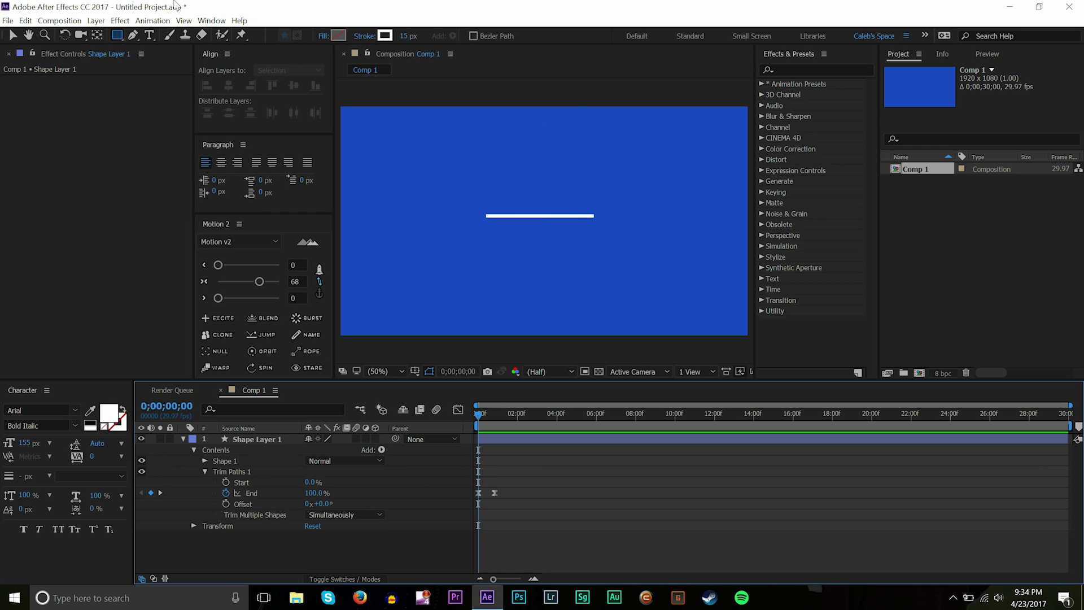
Step: Add a 'TEXT' text layer and move it down onto the white line
click(148, 34)
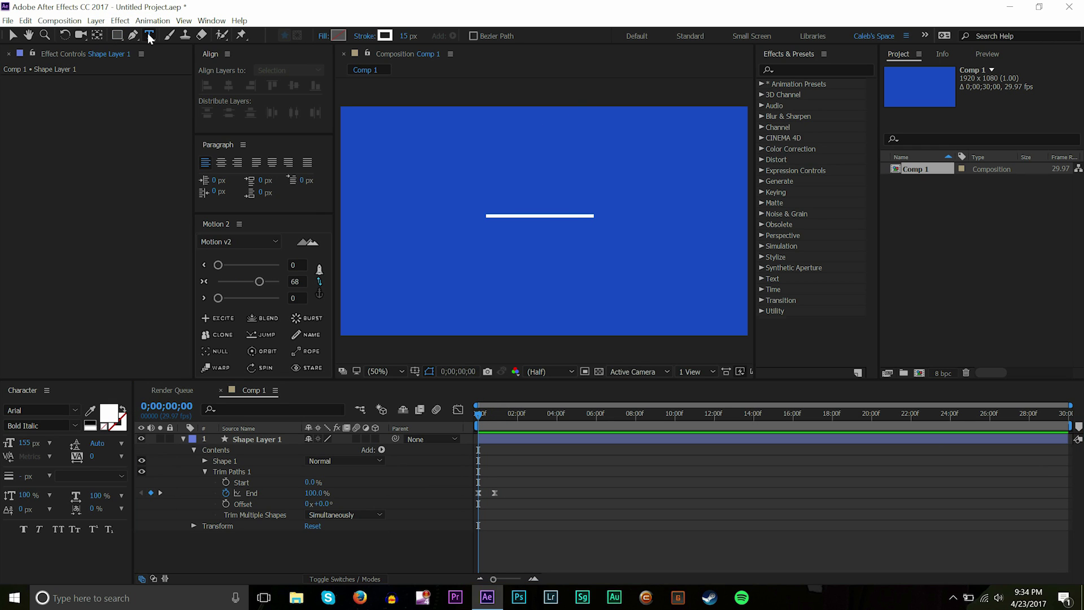
click(497, 182)
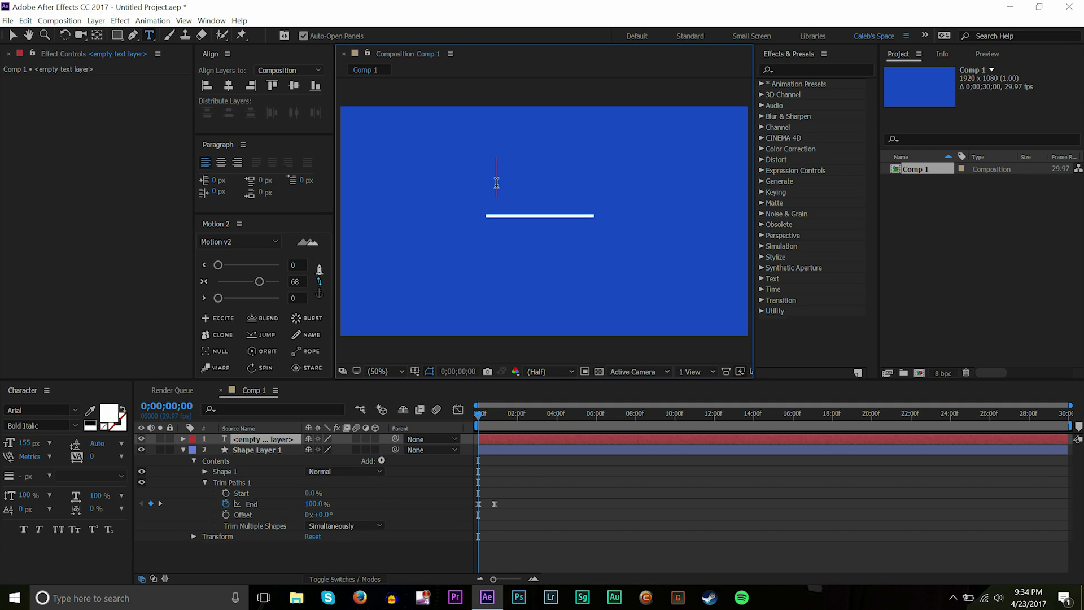
text(TEXT)
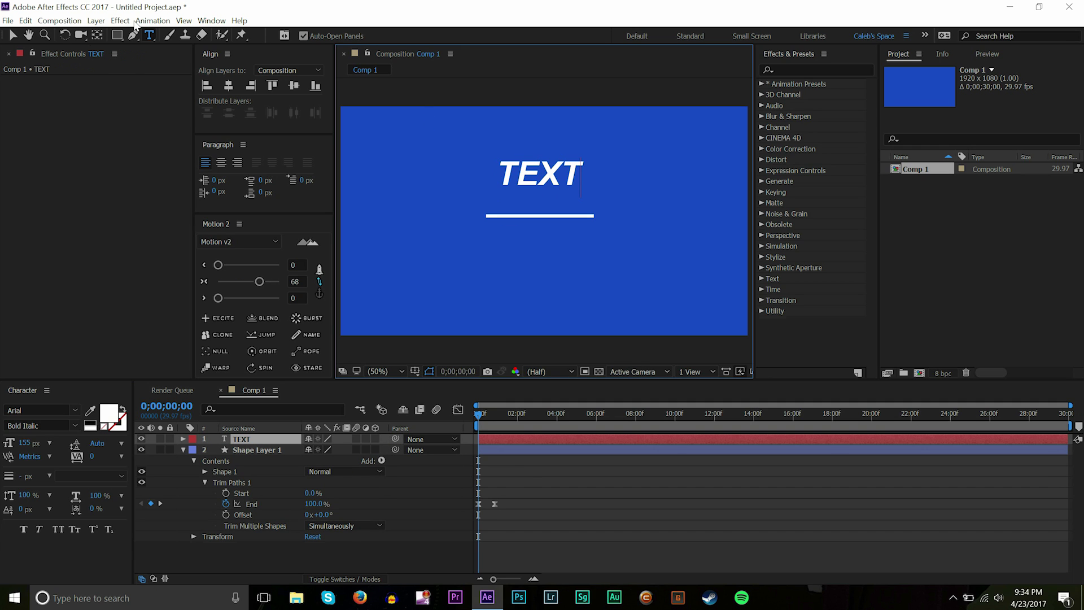
click(13, 36)
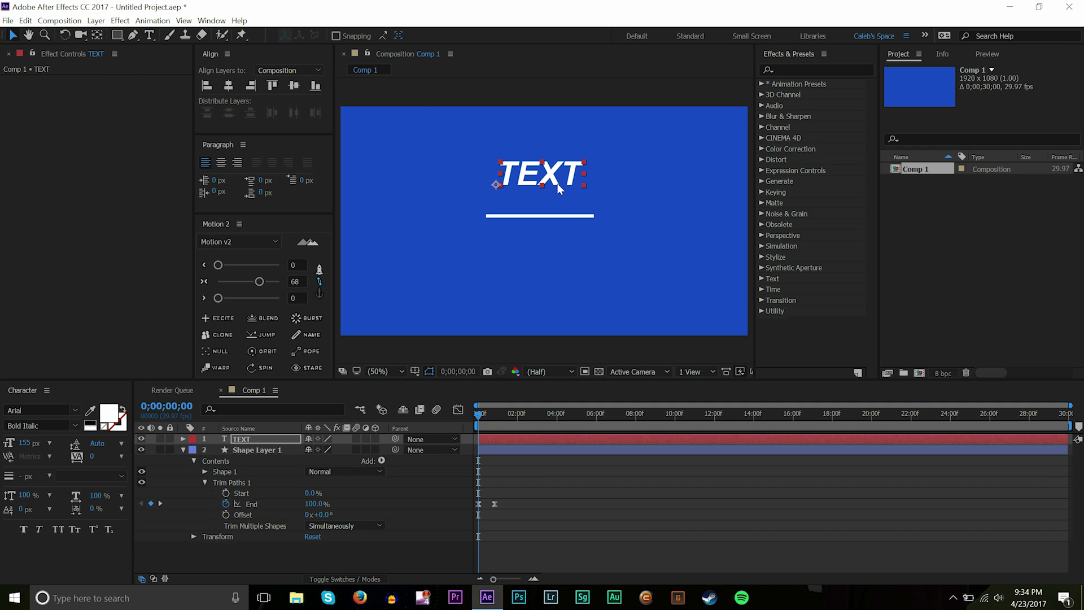
drag(558, 188, 555, 212)
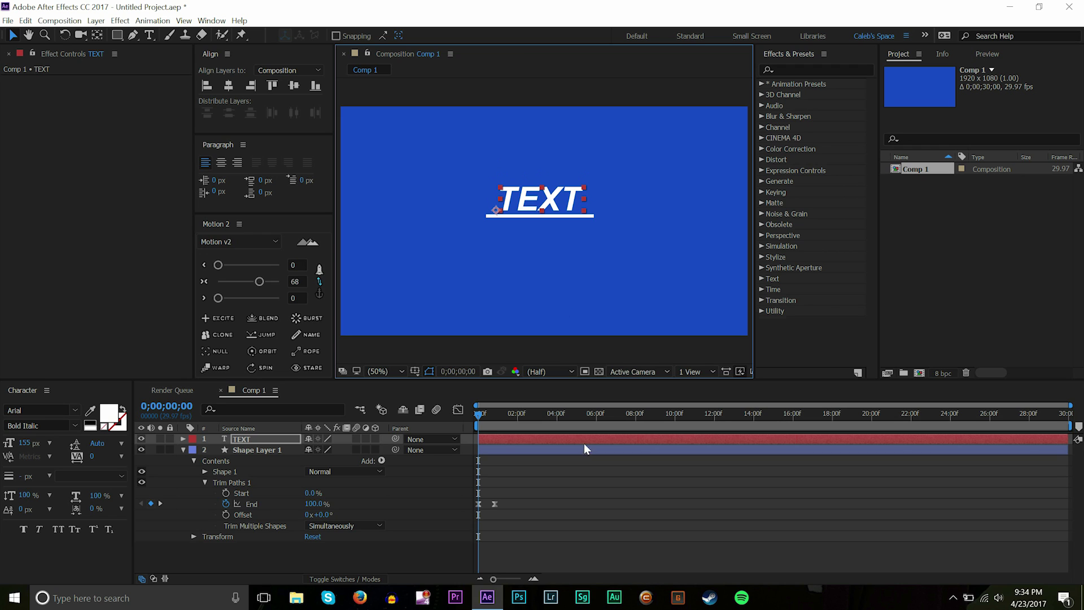
click(581, 497)
Step: Preview the line wipe, return to frame 0 and delete the TEXT layer
key(space)
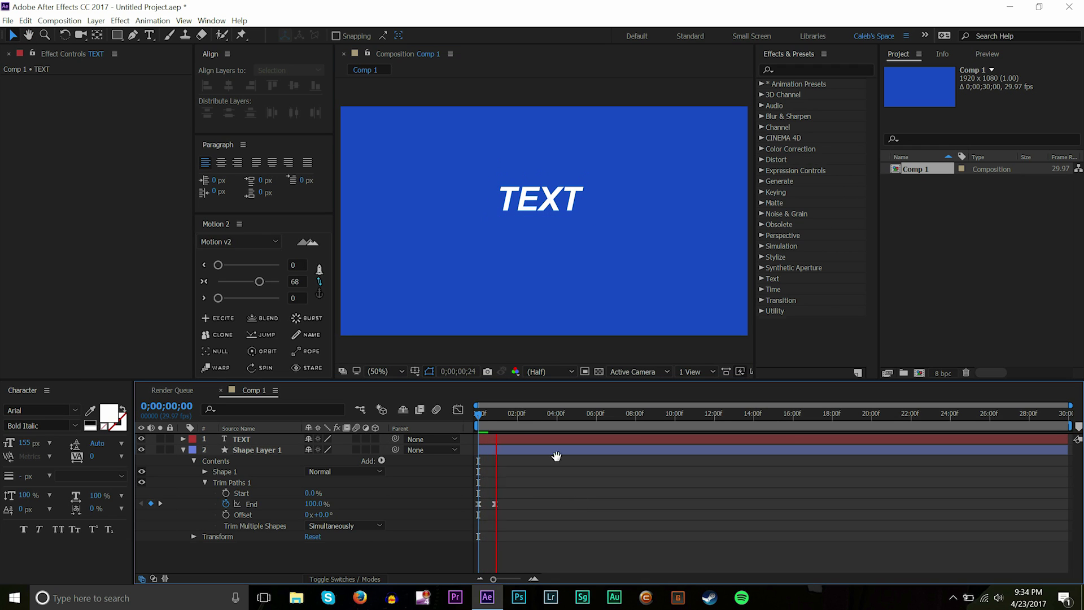
click(479, 416)
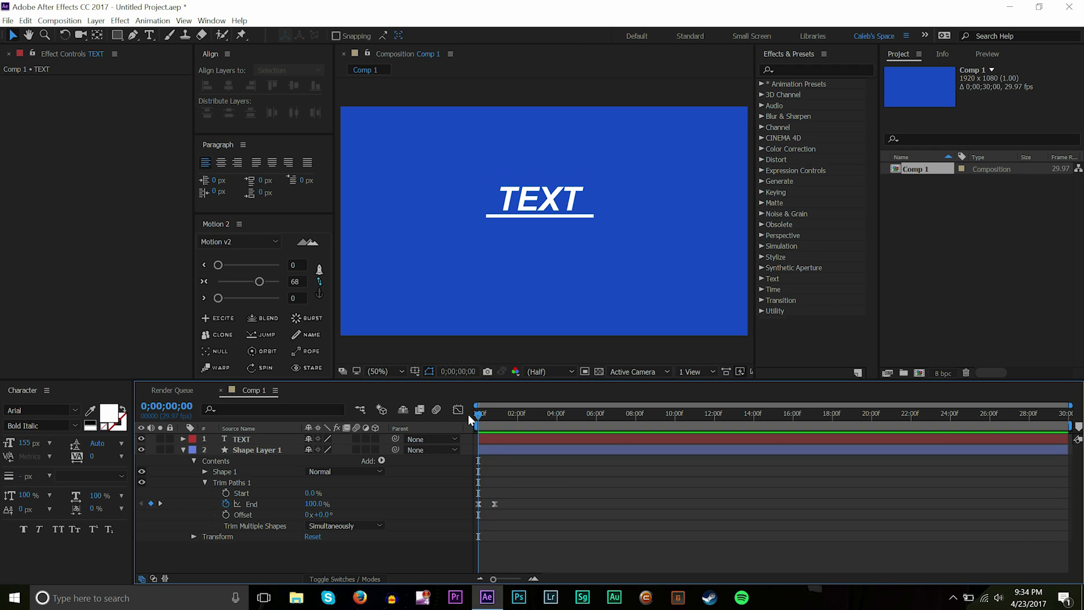
key(space)
key(space)
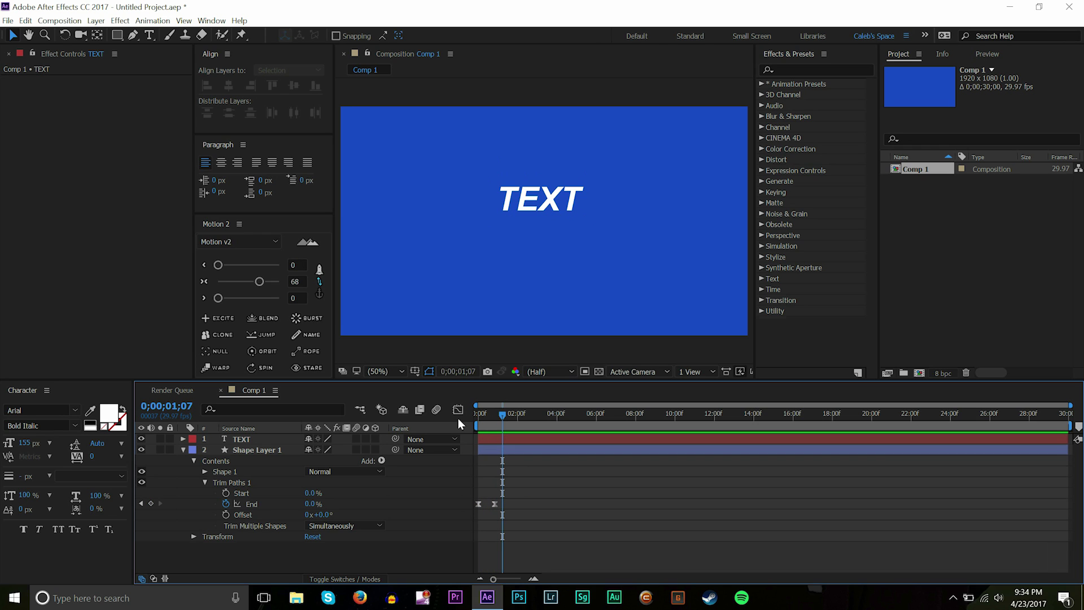
drag(503, 415, 475, 417)
key(Delete)
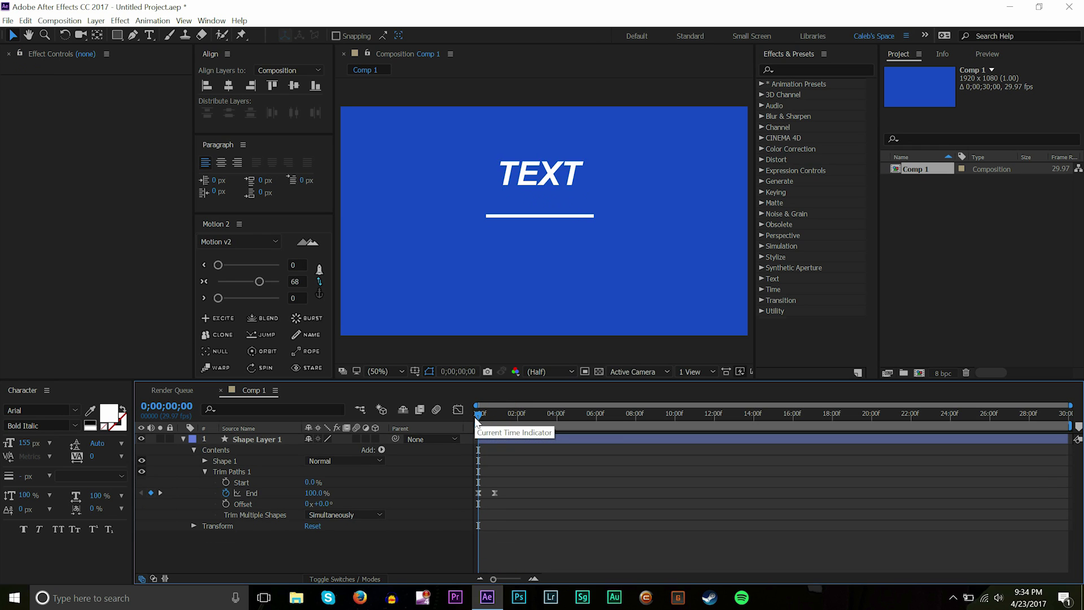
Step: Replace the End keyframes with eased Start keyframes rising to 100% by frame 20, and preview
drag(503, 508, 443, 489)
key(Delete)
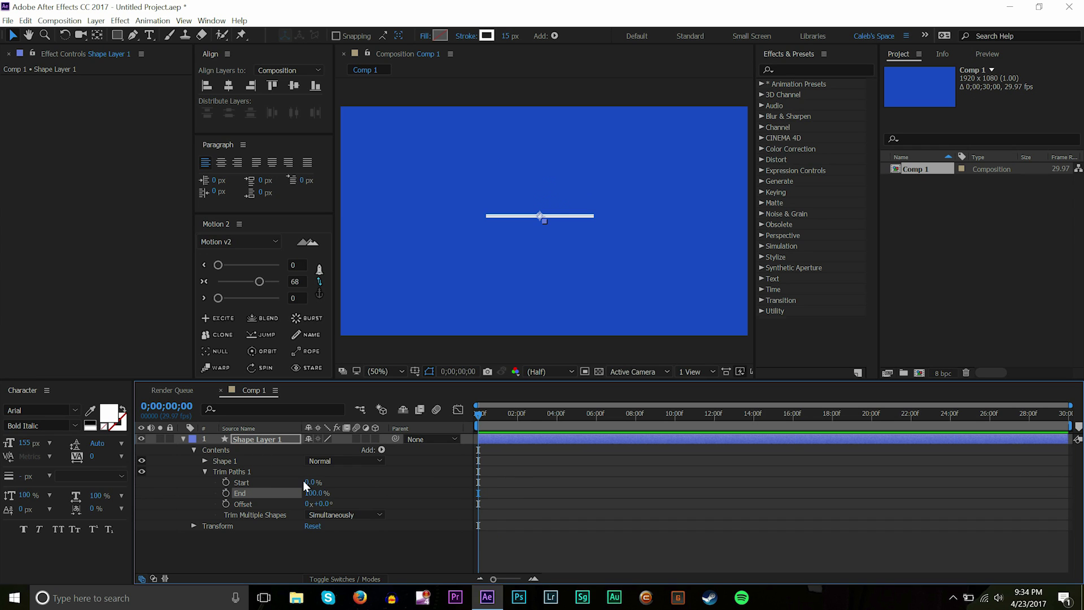
click(227, 480)
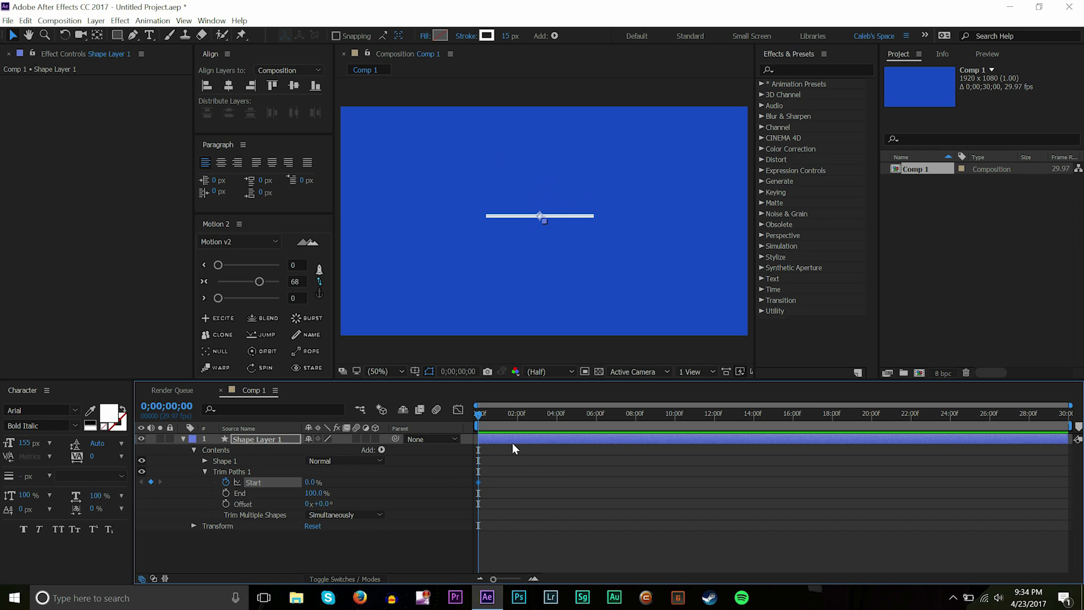
click(492, 413)
drag(310, 482, 428, 471)
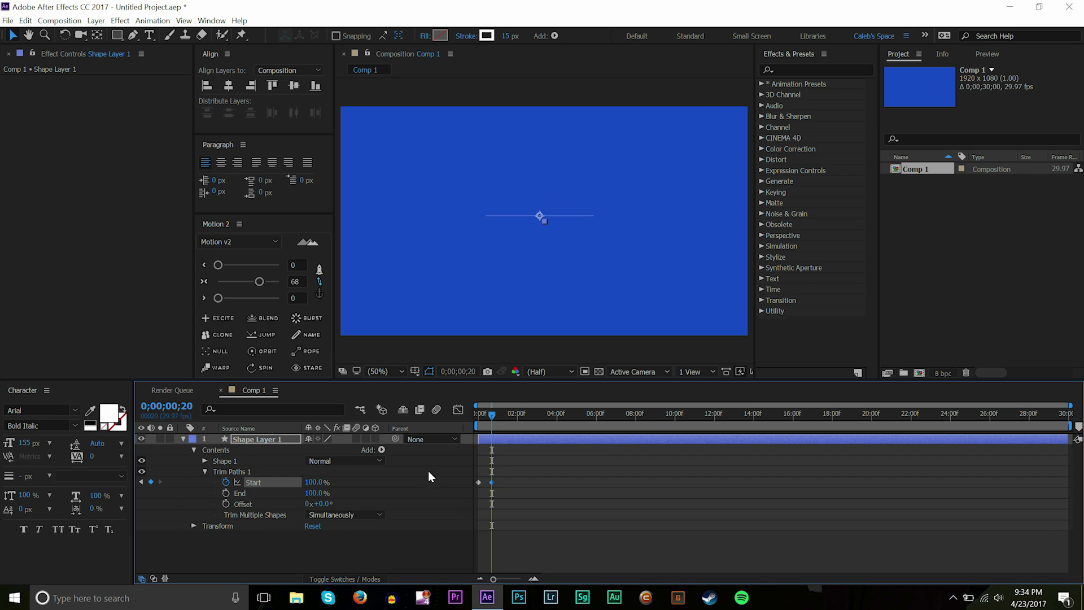
drag(501, 486, 444, 468)
click(204, 281)
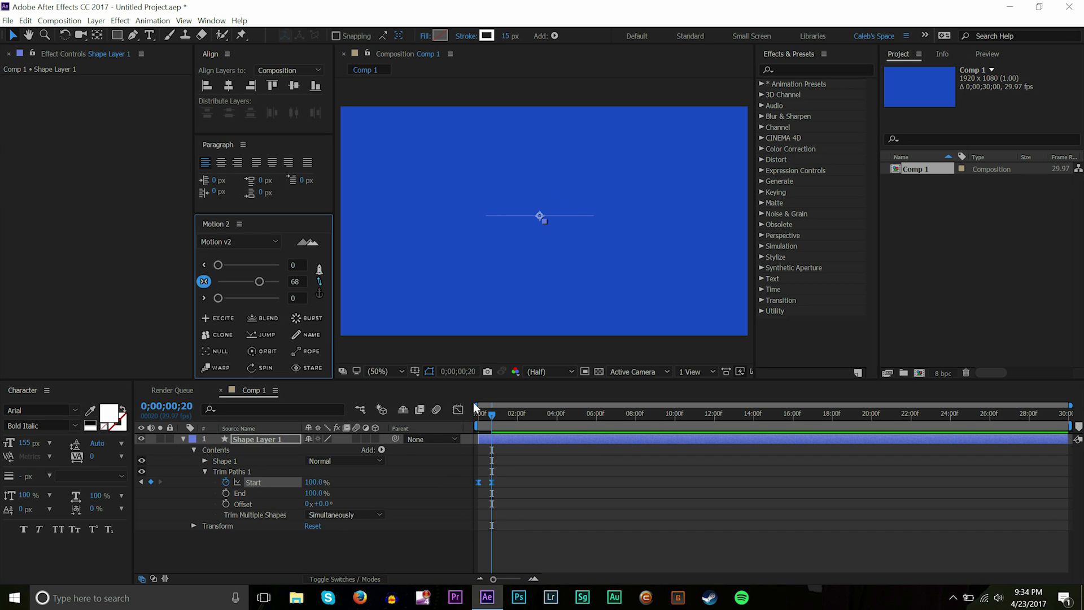
click(480, 408)
key(space)
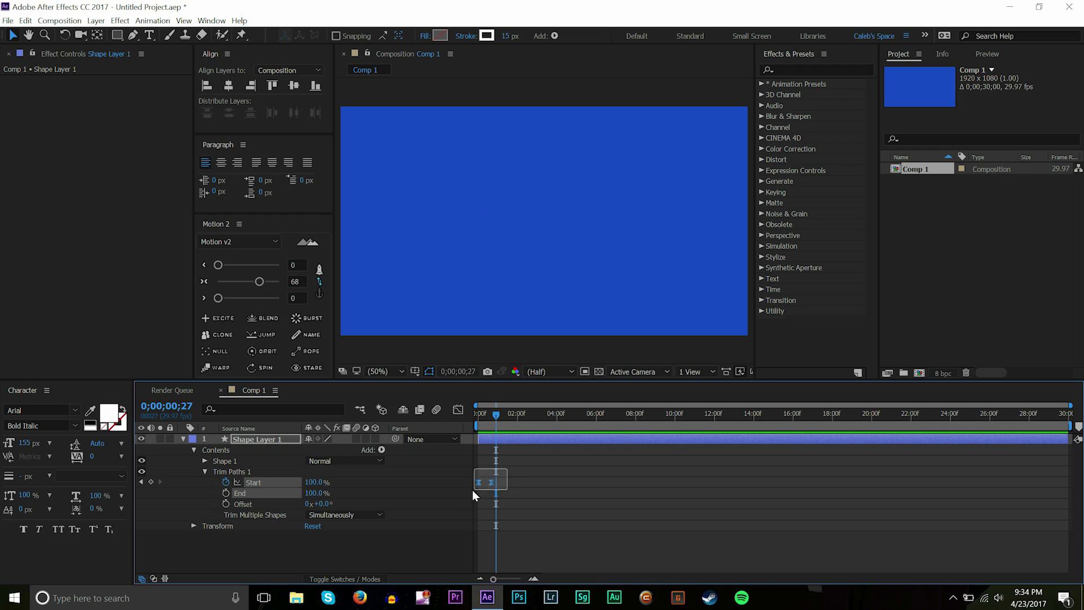
Step: Delete the Start keyframes and reset Start to 0% at the first frame
key(Delete)
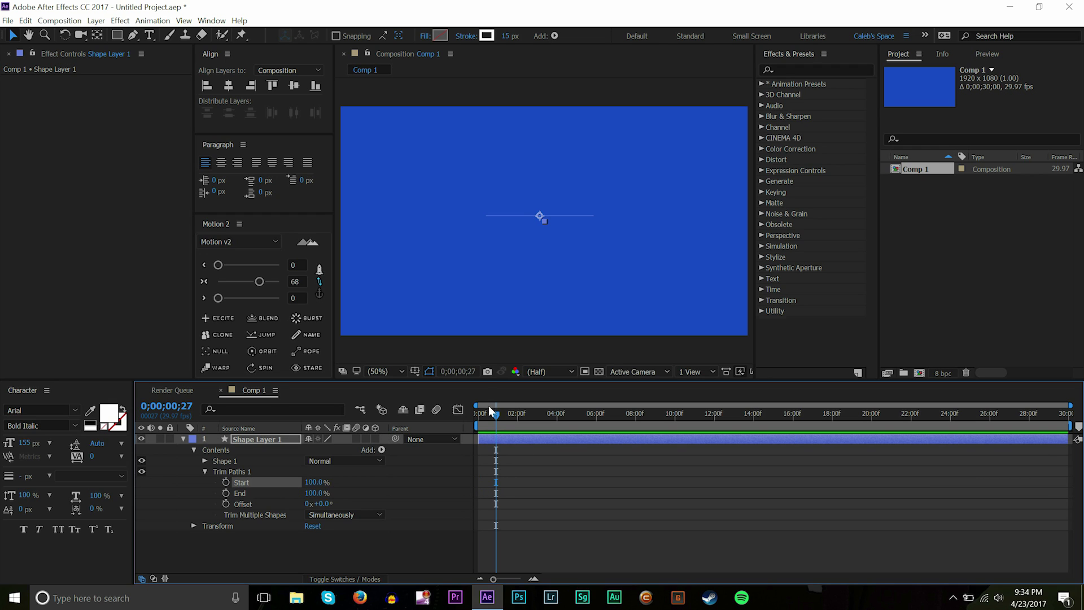
drag(489, 417, 478, 415)
click(314, 482)
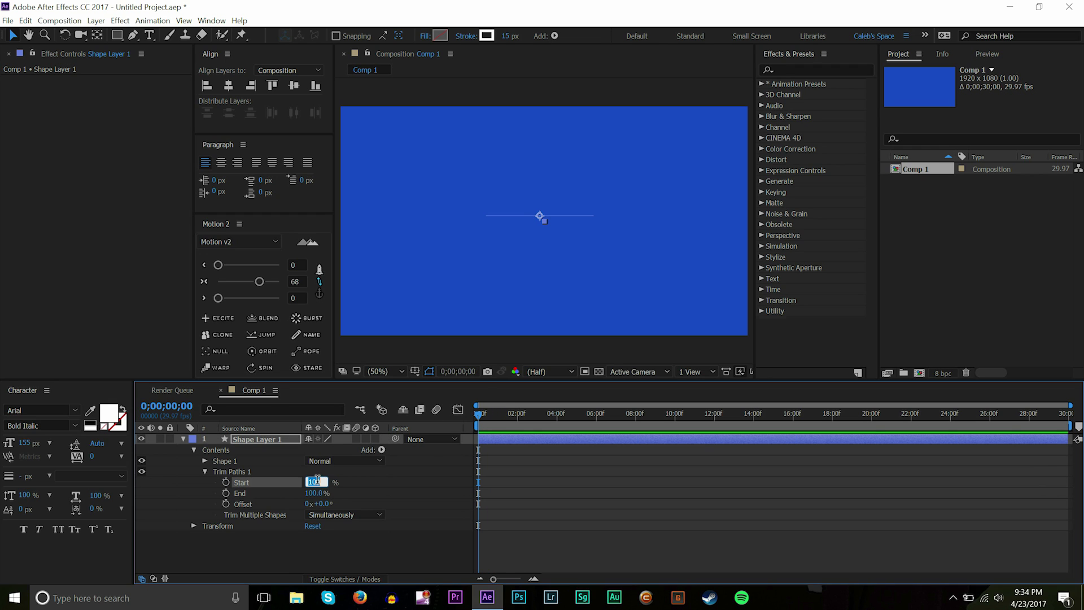
text(0)
key(Return)
Step: Keyframe Start from 0% at frame 0 to 50% at frame 26
click(227, 482)
click(496, 415)
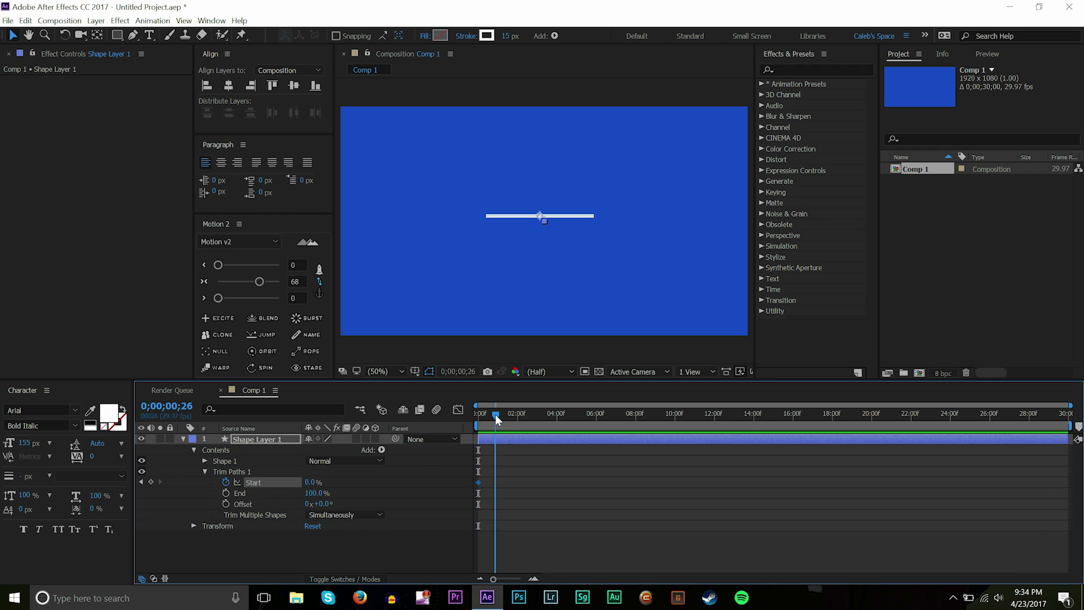
click(311, 483)
text(50)
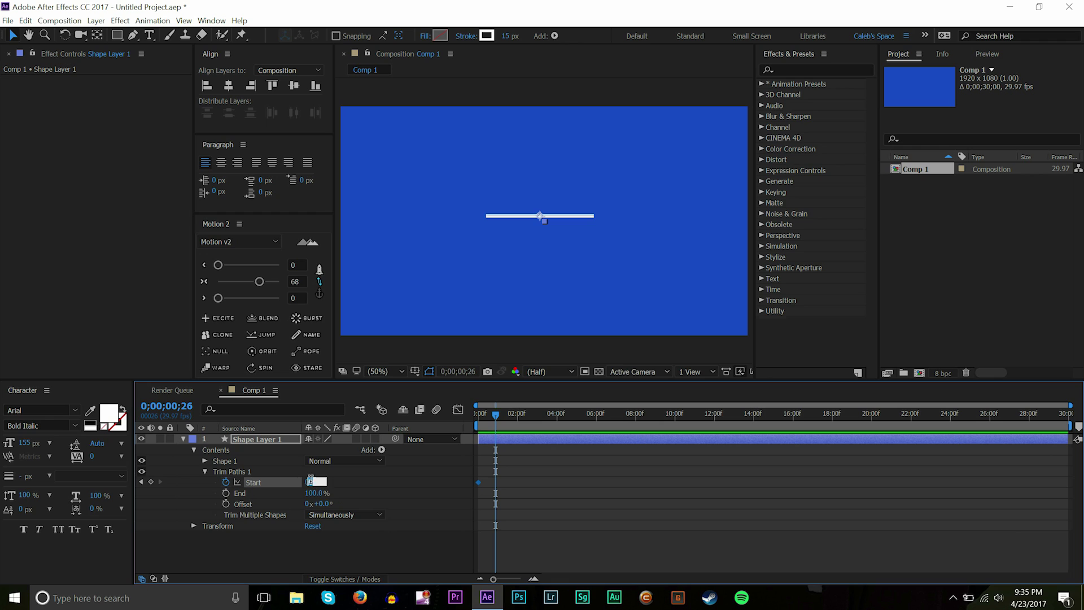
key(Return)
Step: Keyframe End from 100% to 50% at about two seconds
click(226, 493)
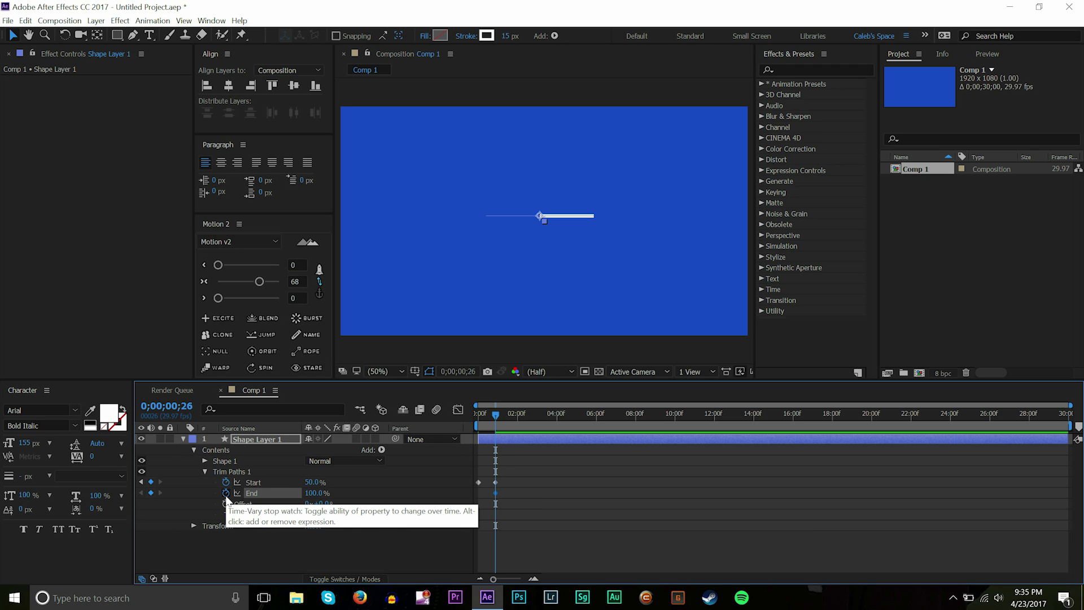
drag(499, 418, 517, 412)
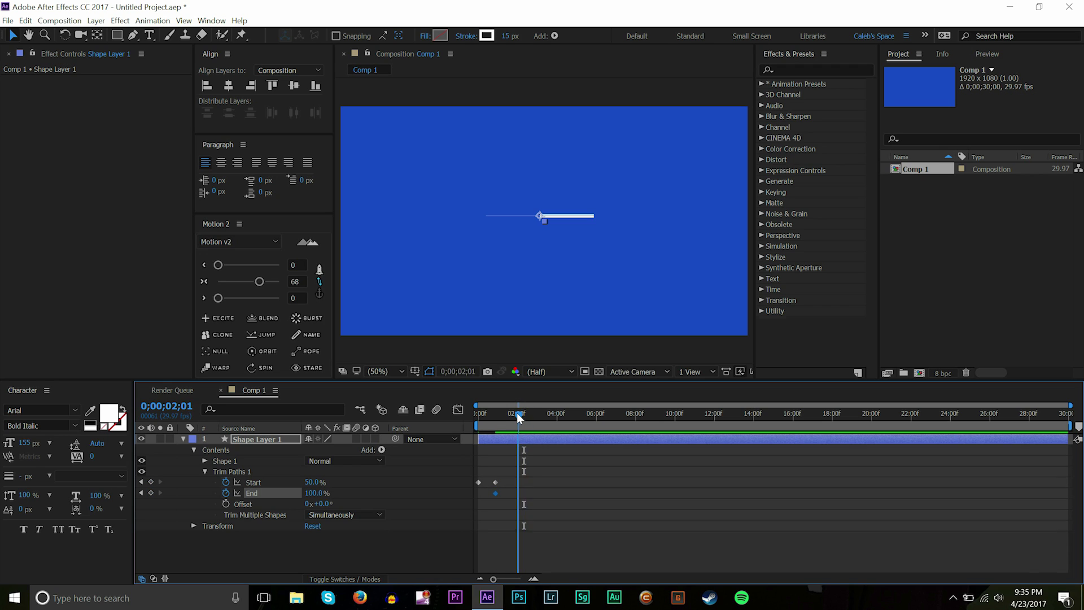
click(323, 492)
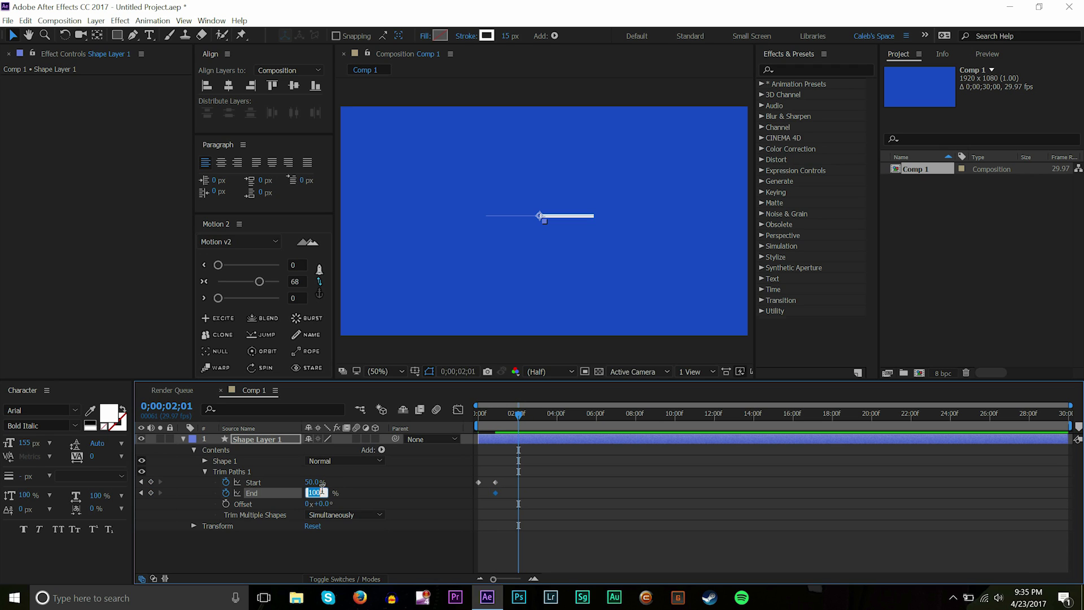
text(50)
key(Return)
Step: Apply Easy Ease (F9) to all four keyframes and preview the line collapsing to the centre
drag(544, 520, 472, 480)
key(F9)
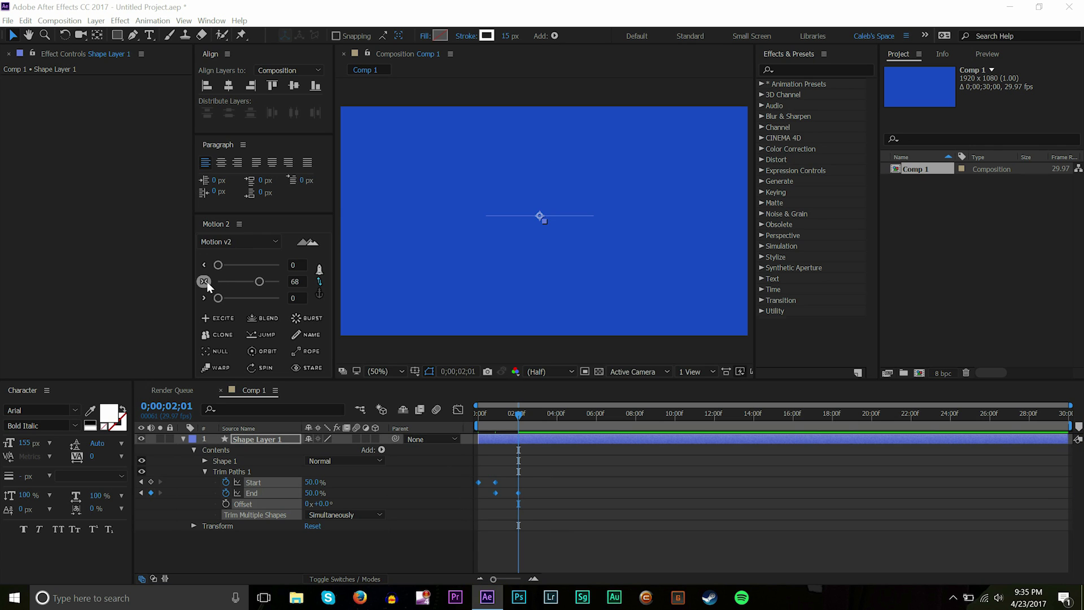
click(444, 449)
key(Home)
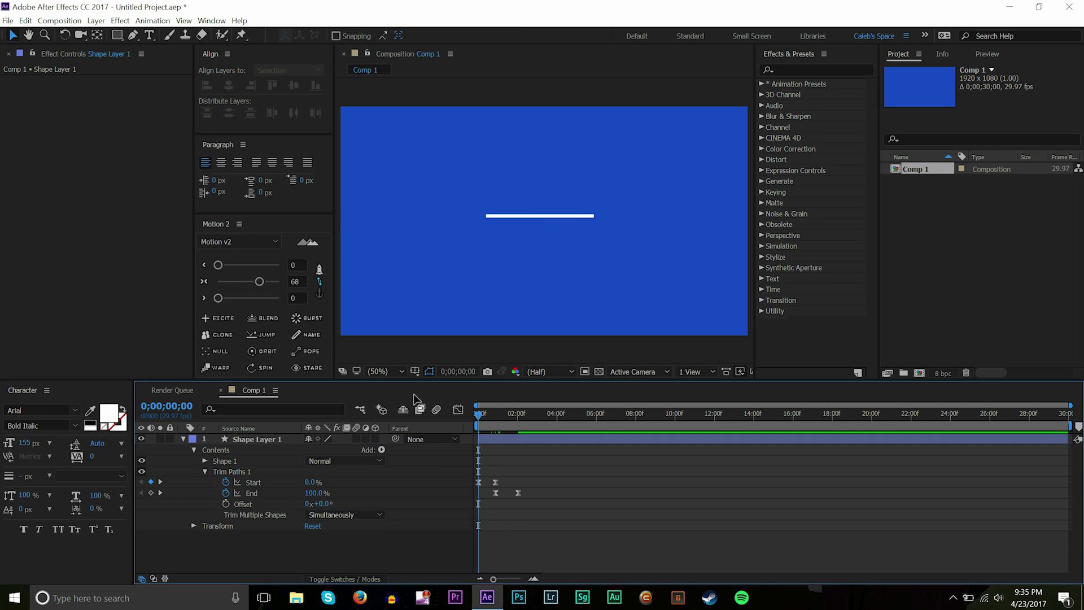
key(space)
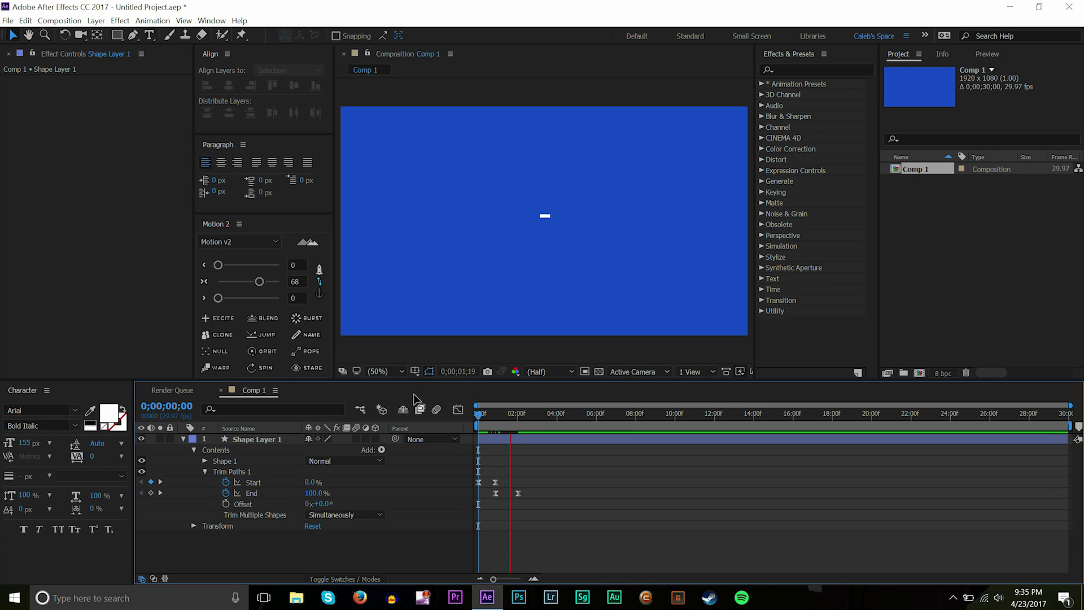
key(space)
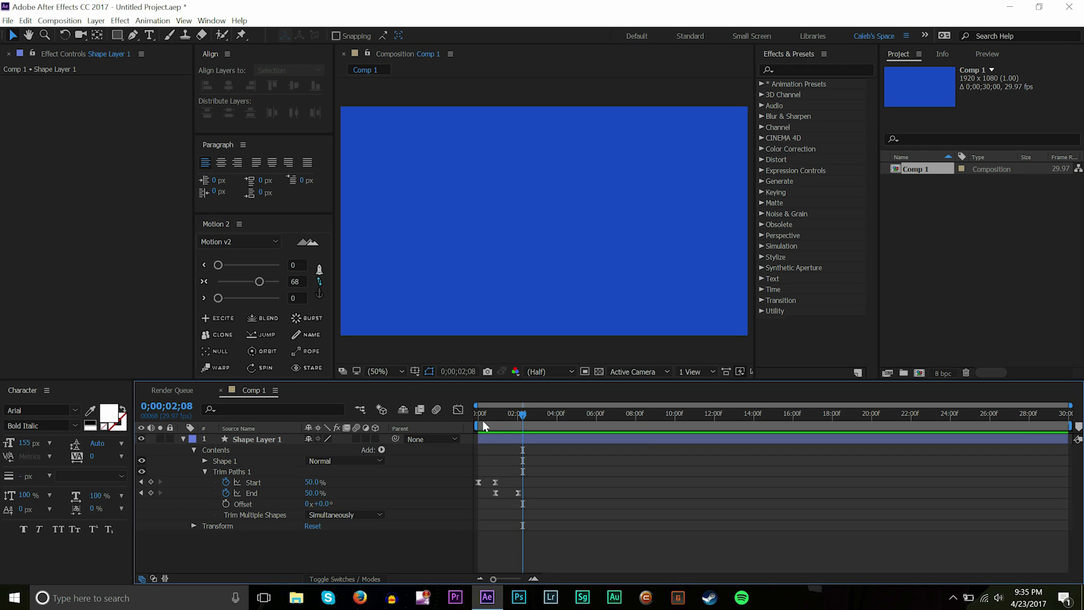
drag(482, 420, 468, 421)
key(space)
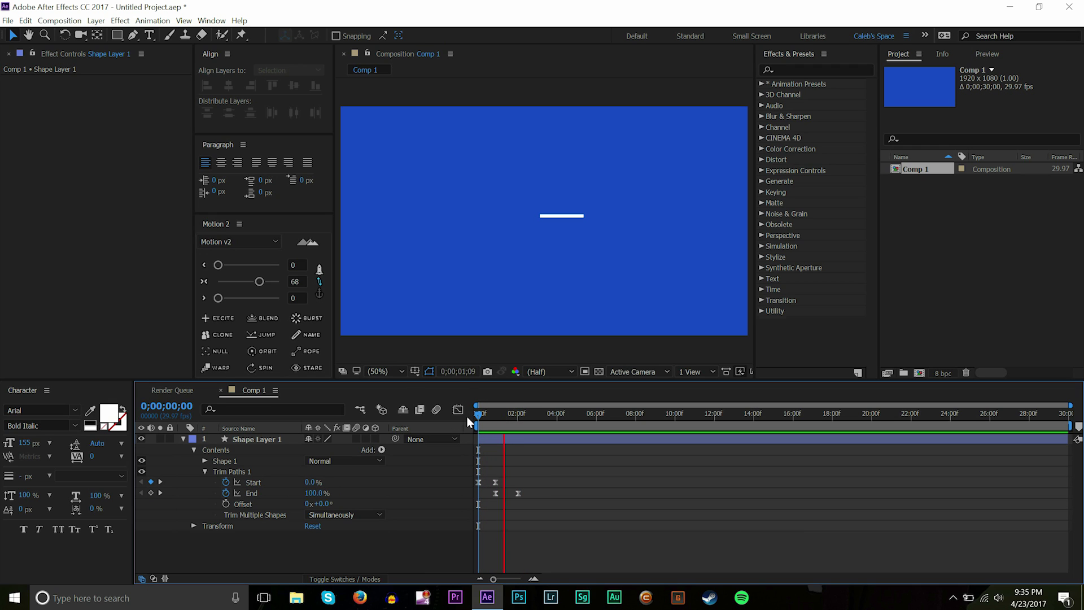
key(space)
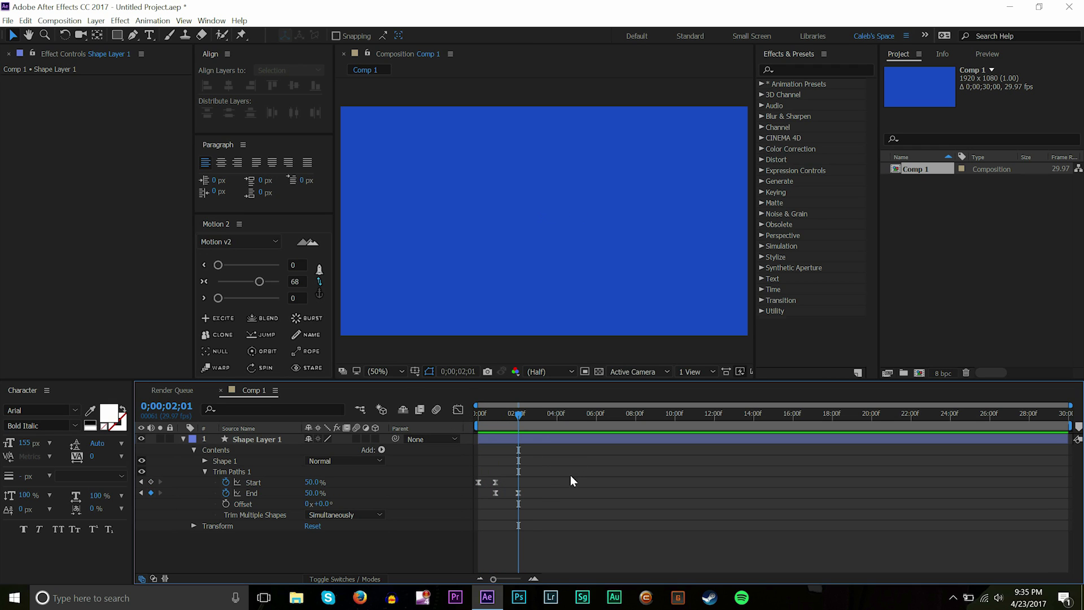
drag(557, 497, 429, 478)
Step: Delete the Start/End keyframes and set Start to 0% and End to 50%
key(Delete)
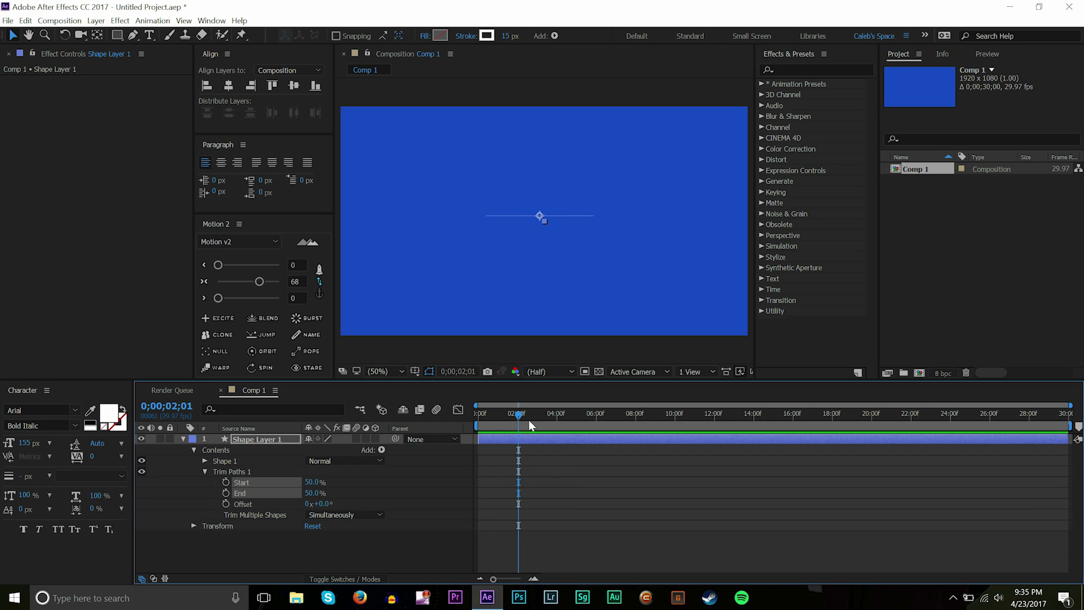
drag(529, 419, 397, 408)
click(312, 482)
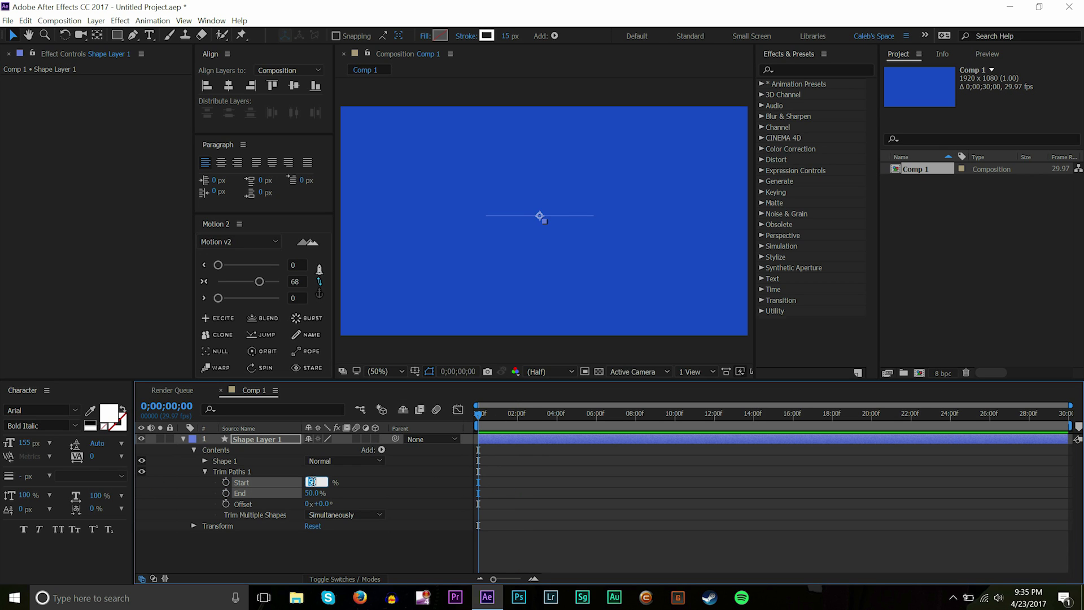
text(0)
click(311, 493)
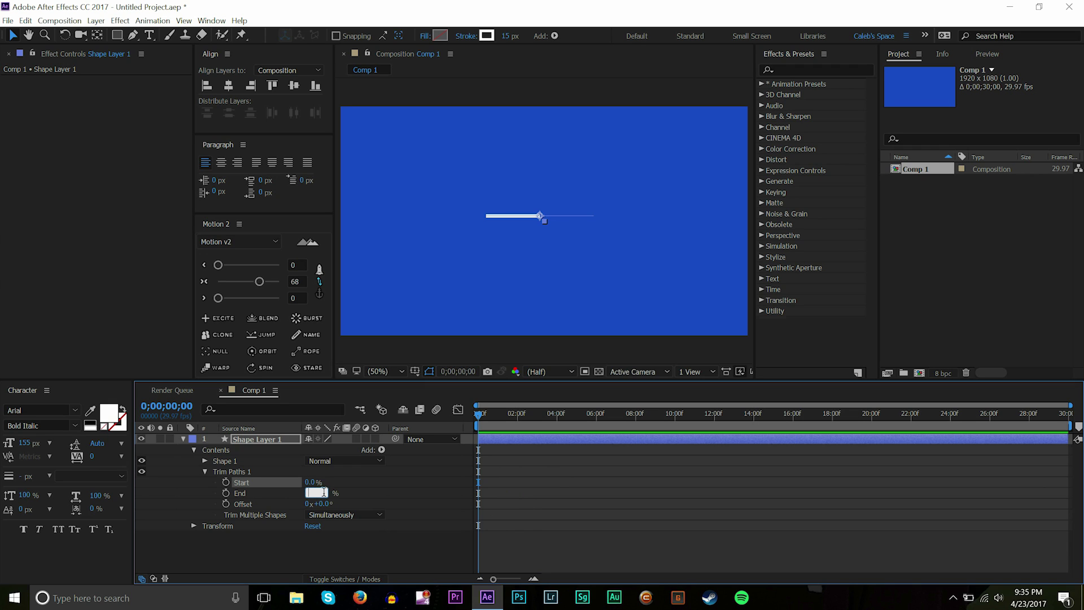
text(0)
key(Return)
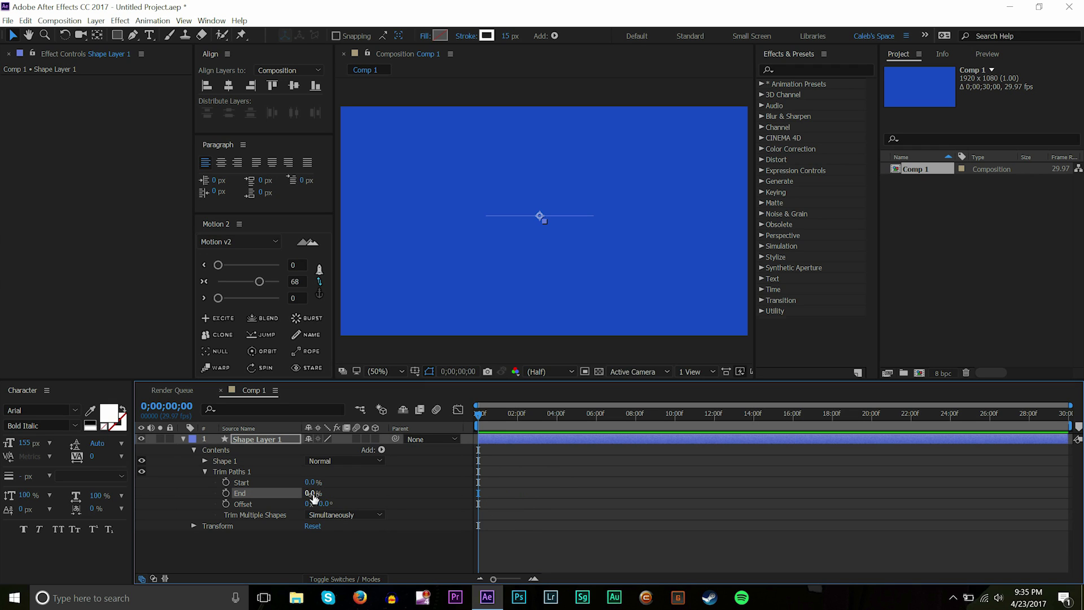
click(312, 493)
key(Return)
Step: Keyframe Trim Paths Offset from 0° at frame 0 to 360° at 0;00;03;27
click(226, 503)
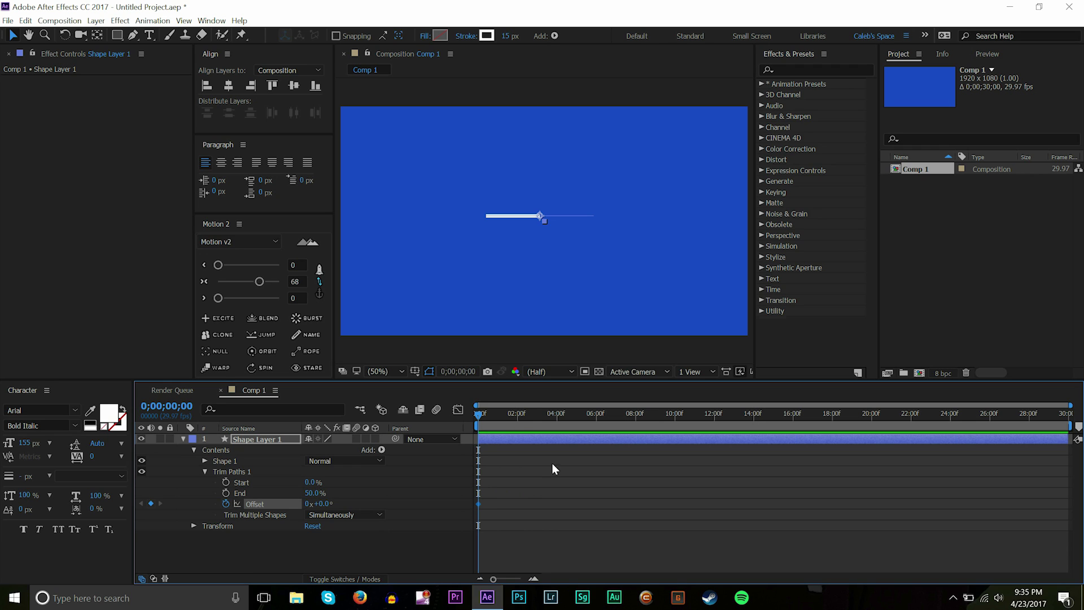
drag(530, 421, 554, 423)
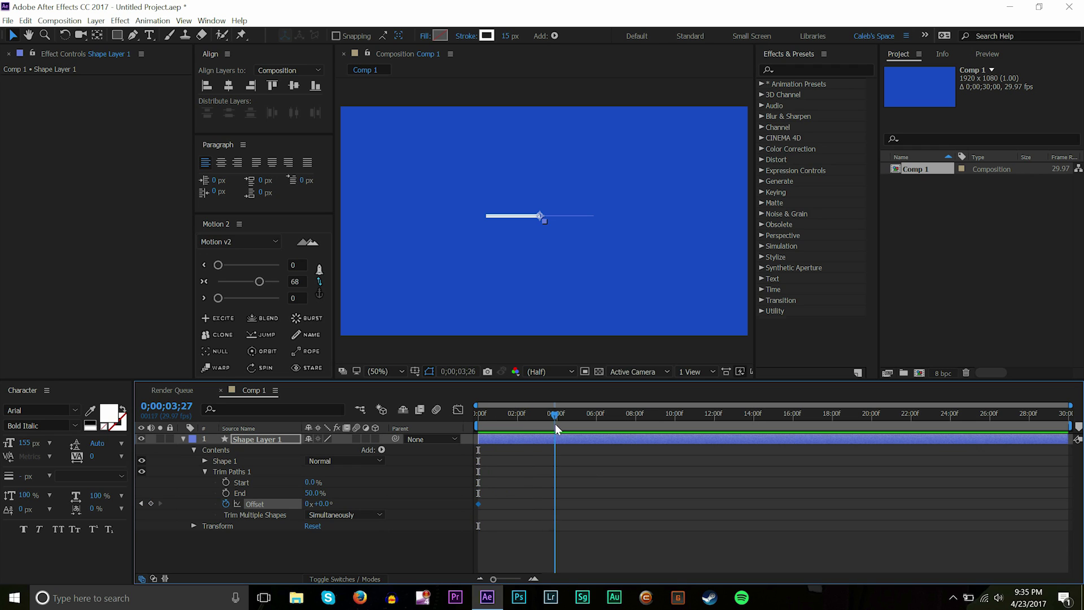
click(307, 510)
text(1)
key(Return)
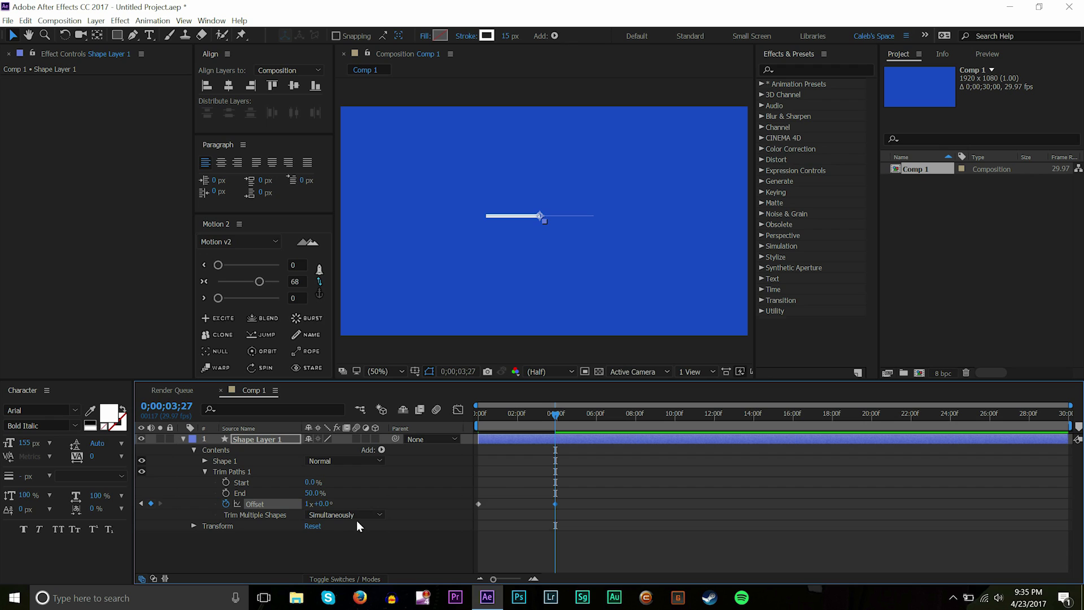
click(518, 481)
key(ctrl+z)
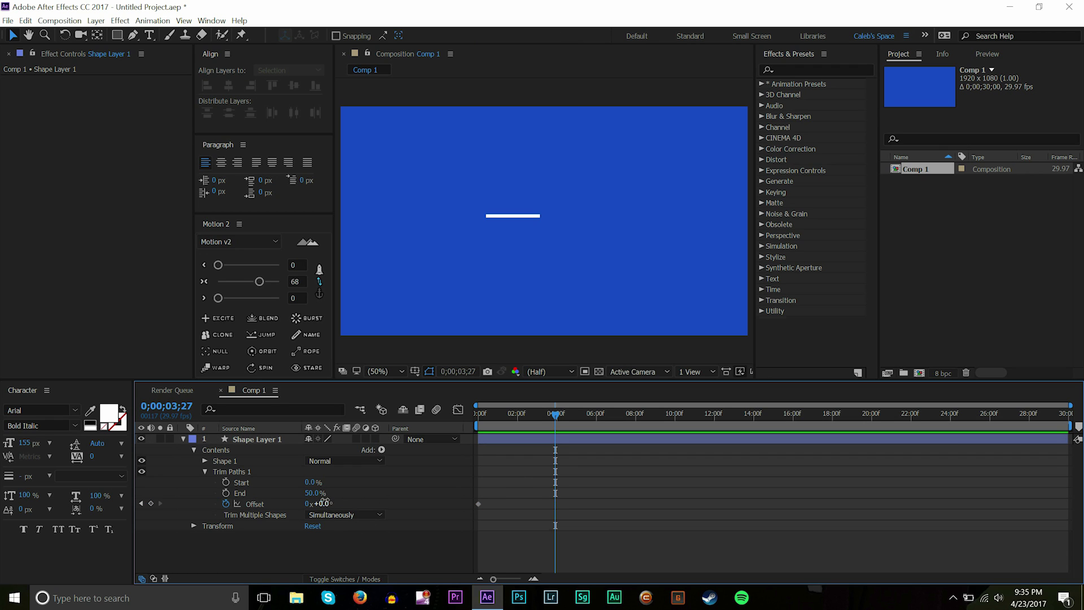
click(325, 502)
text(360)
key(Return)
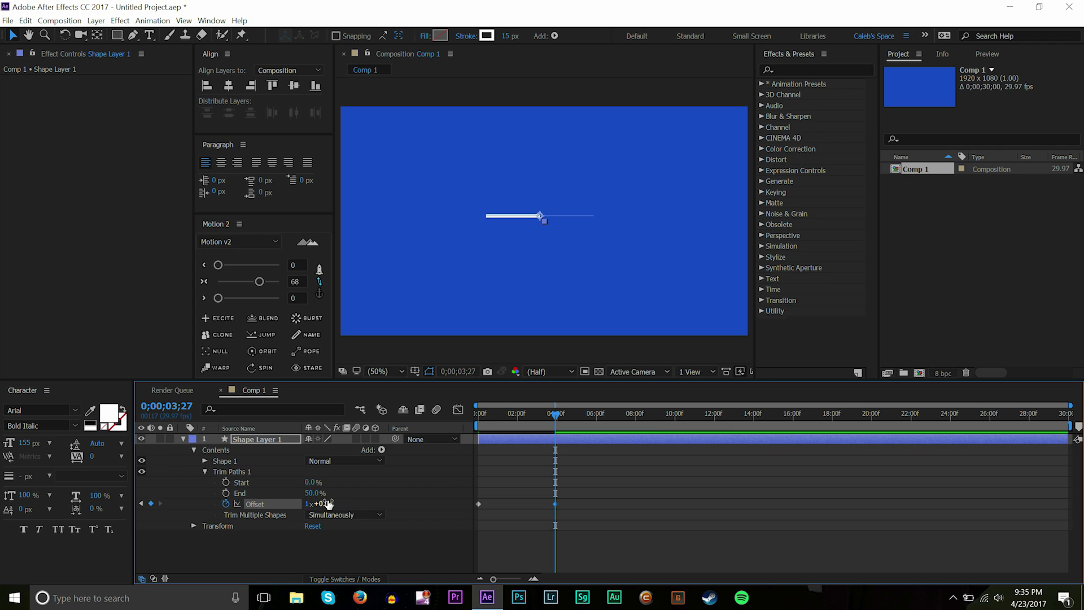
click(601, 466)
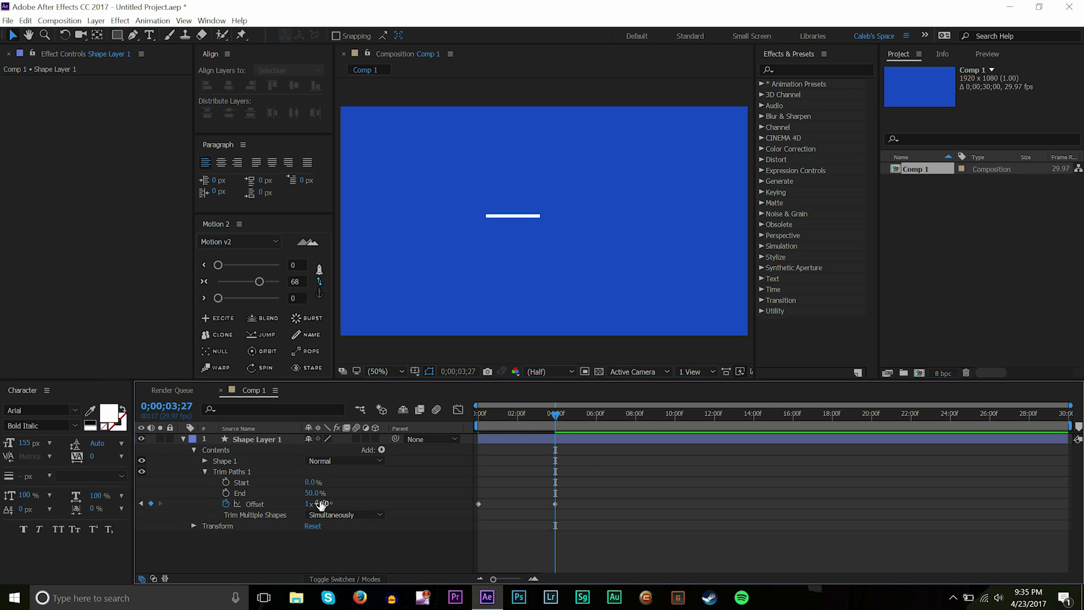
Step: Scrub the timeline to inspect the Offset motion at 0;00;02;17 and 0;00;03;15
drag(543, 418, 519, 396)
drag(576, 507, 411, 523)
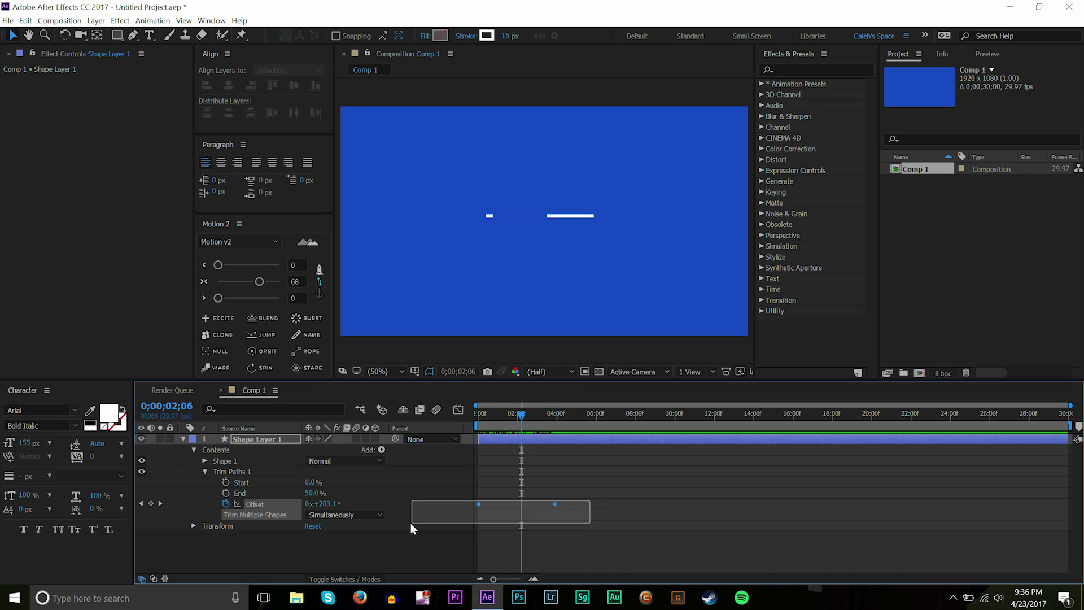
click(533, 464)
click(546, 422)
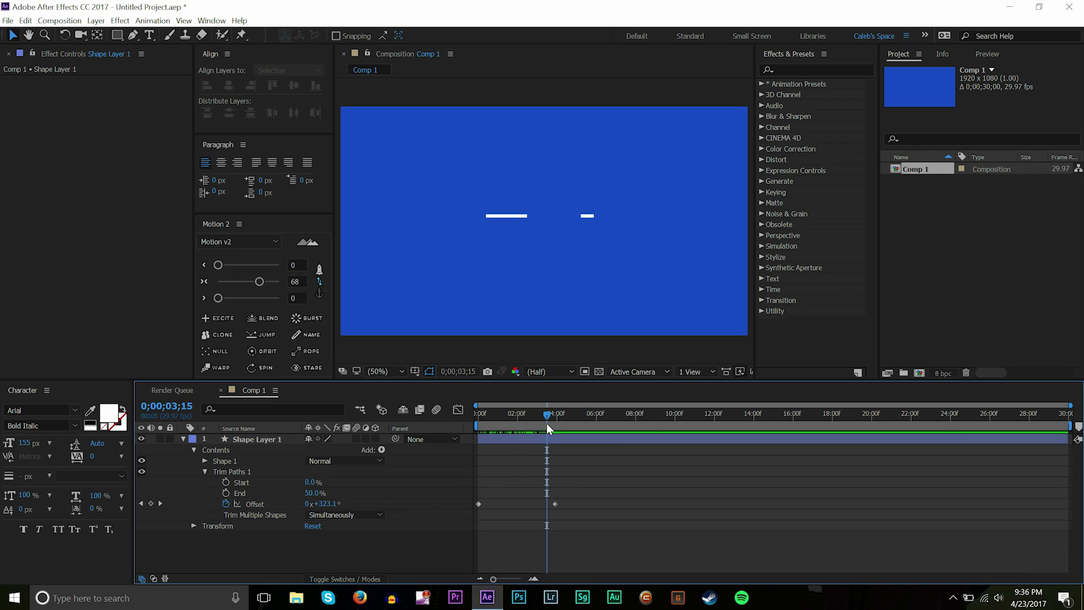
key(z)
Step: Set the end Offset keyframe to five revolutions at about 14 seconds and ease both keyframes
click(553, 504)
key(Delete)
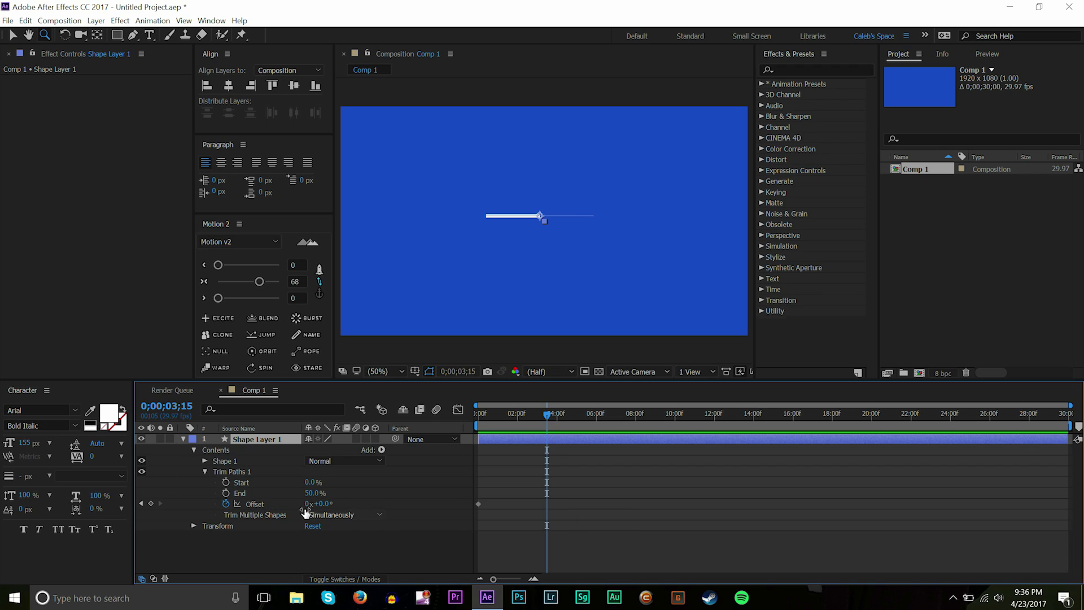
click(306, 507)
text(5)
key(Return)
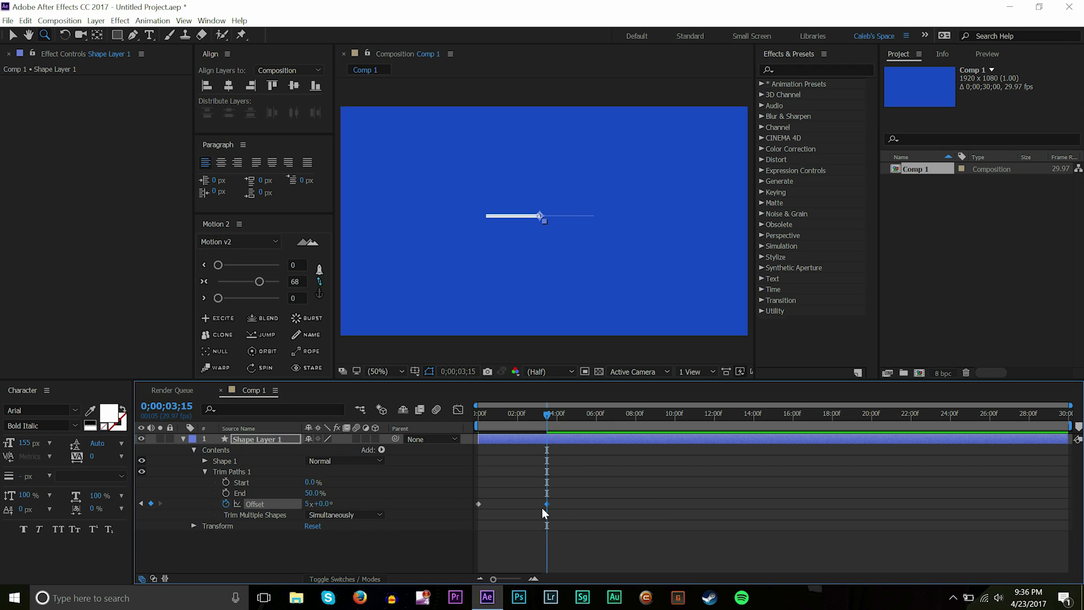
mouse_move(545, 505)
mouse_down()
mouse_move(750, 497)
mouse_move(432, 520)
mouse_up()
click(204, 281)
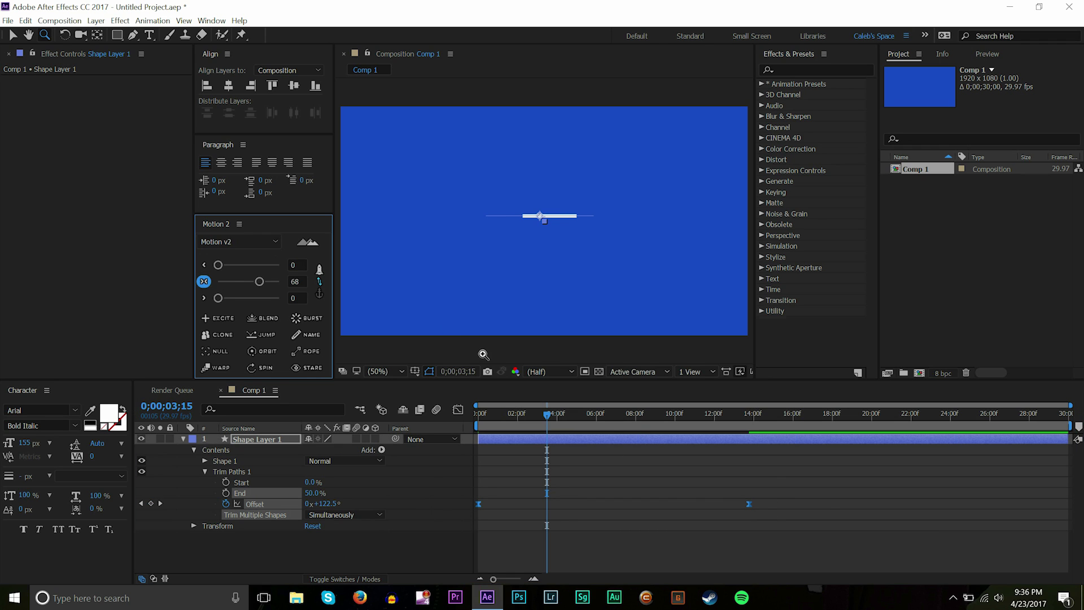
Step: Preview, then move the end Offset keyframe much earlier to speed up the loop
drag(490, 409, 451, 413)
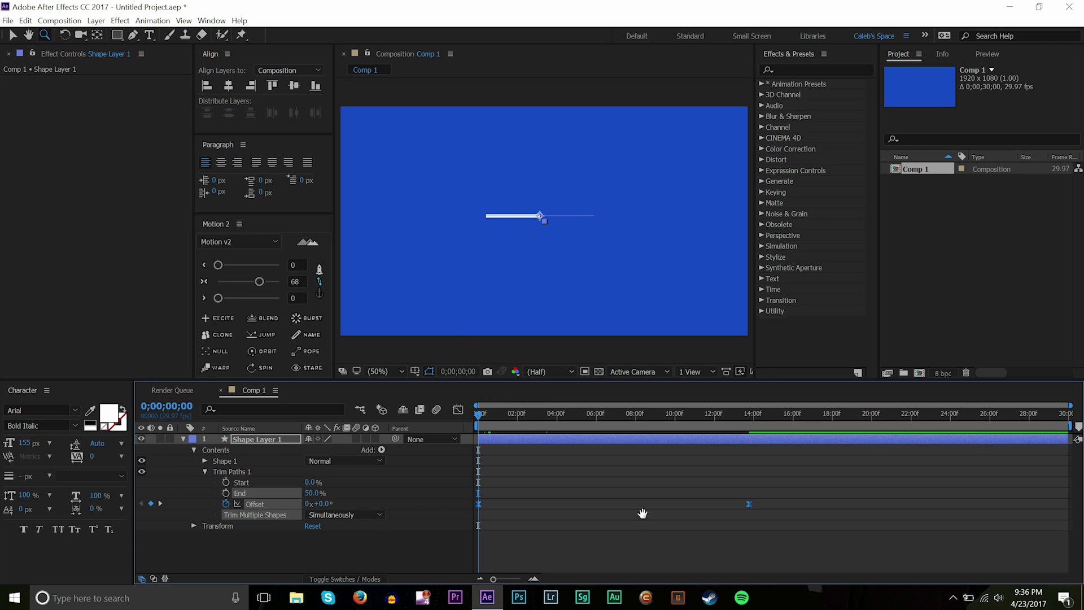
key(space)
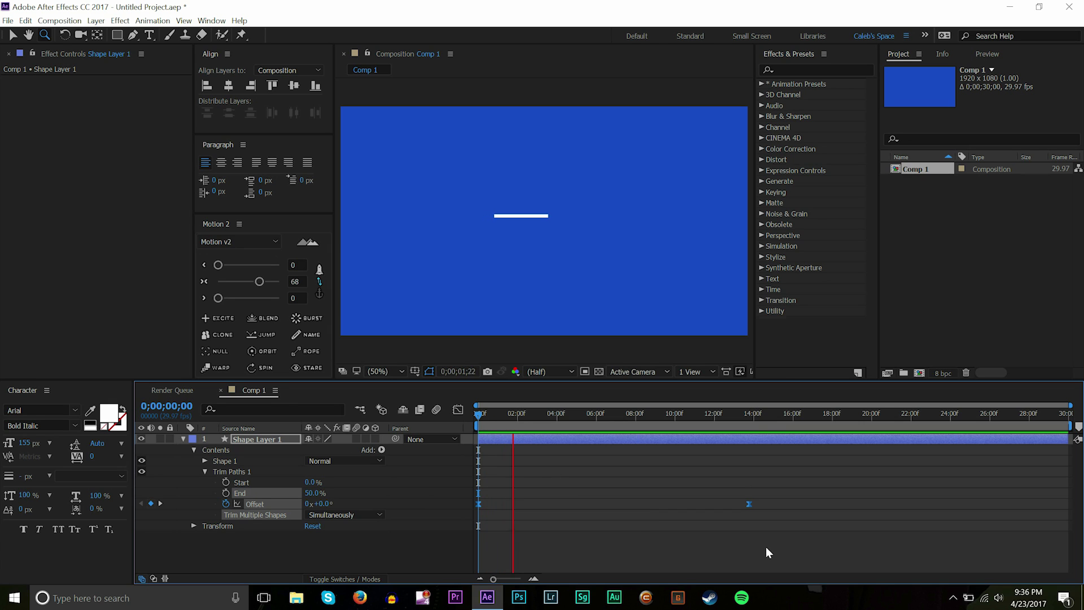
key(space)
click(753, 506)
drag(749, 503, 740, 504)
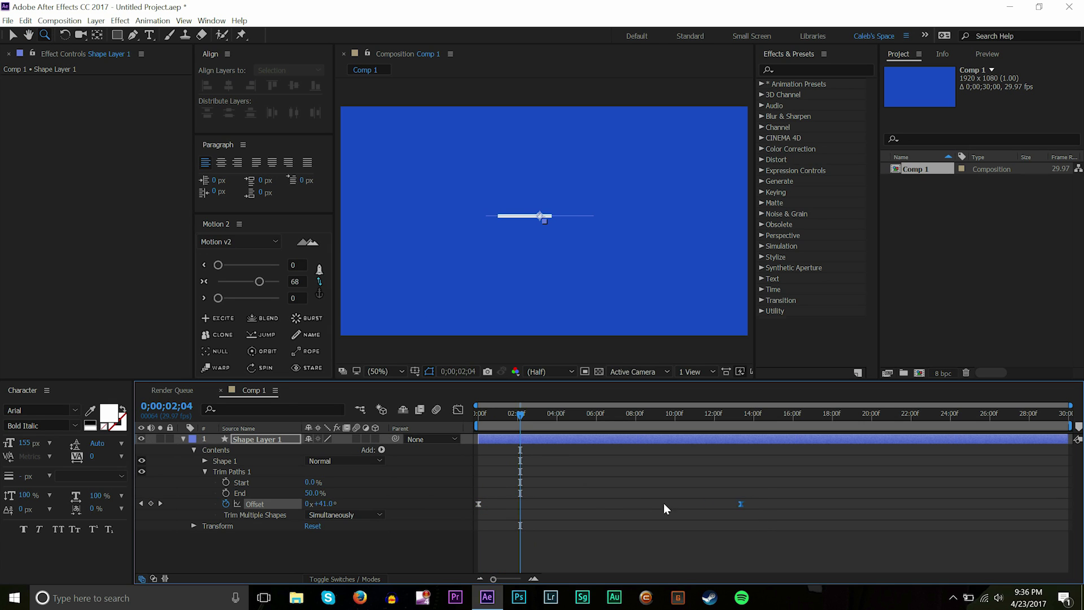
drag(664, 508, 572, 505)
key(Home)
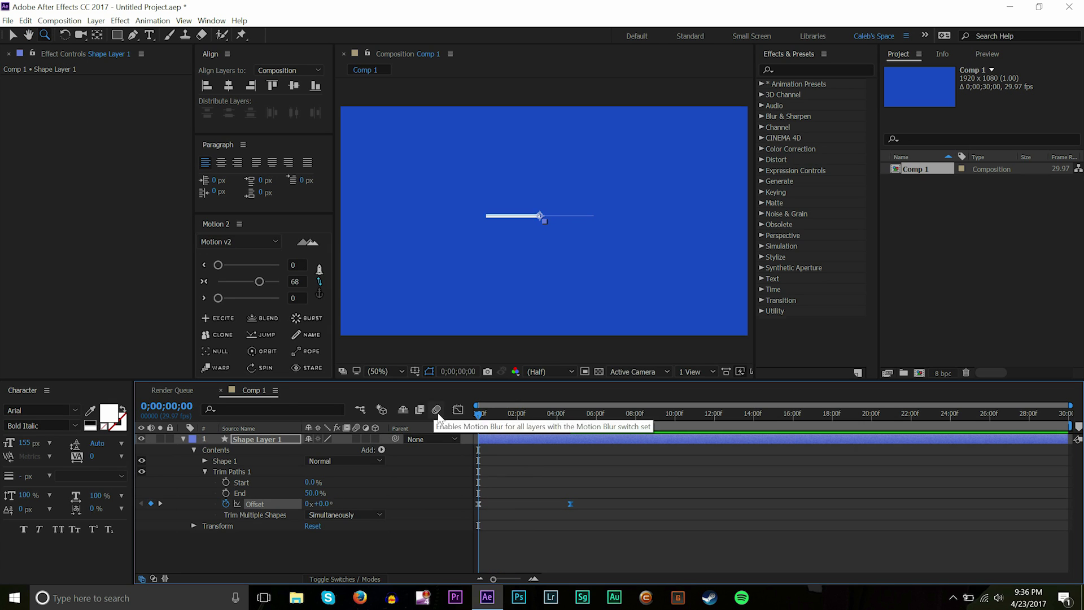
key(space)
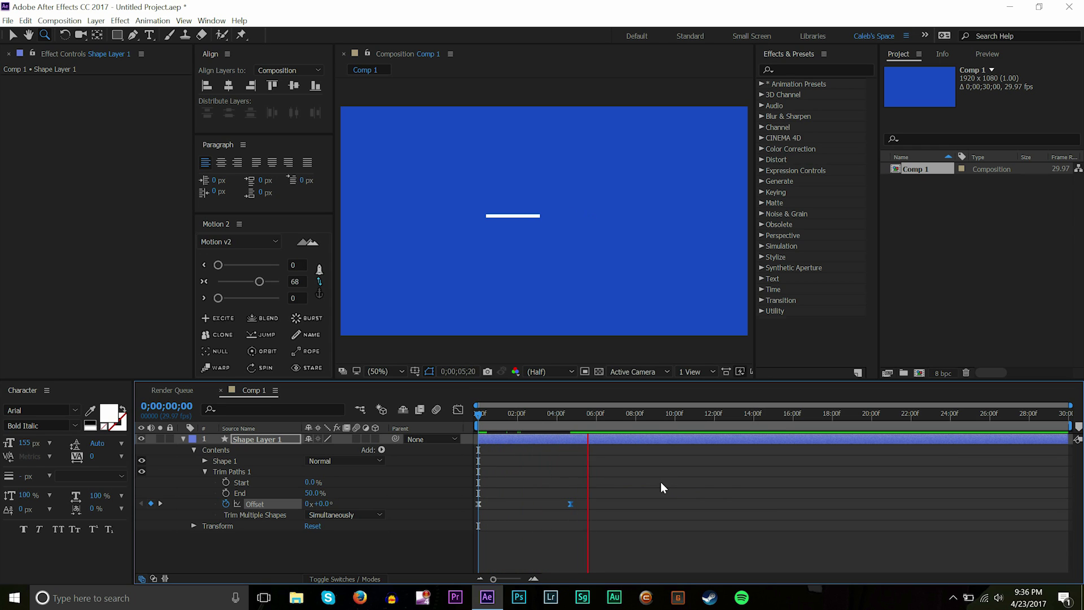
key(space)
Step: Preview the faster looping line animation again from the first frame
drag(496, 409, 435, 415)
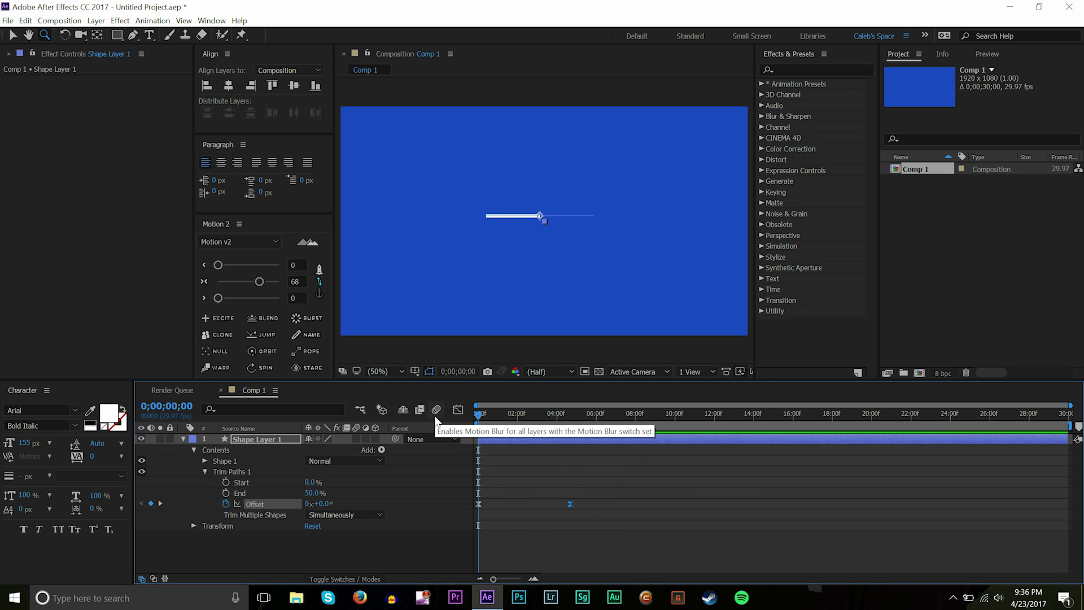
key(space)
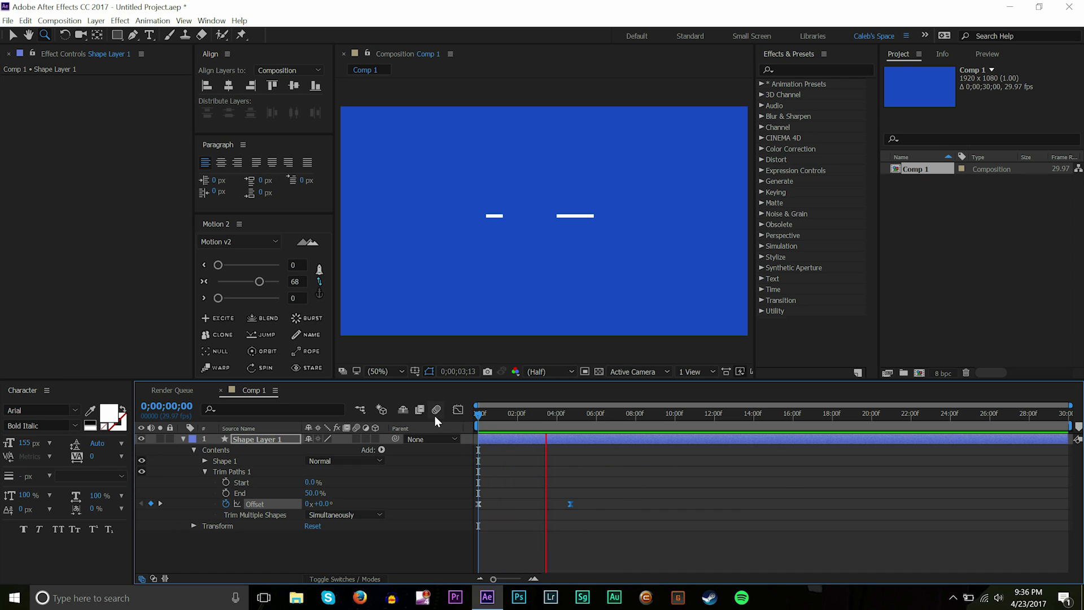
key(space)
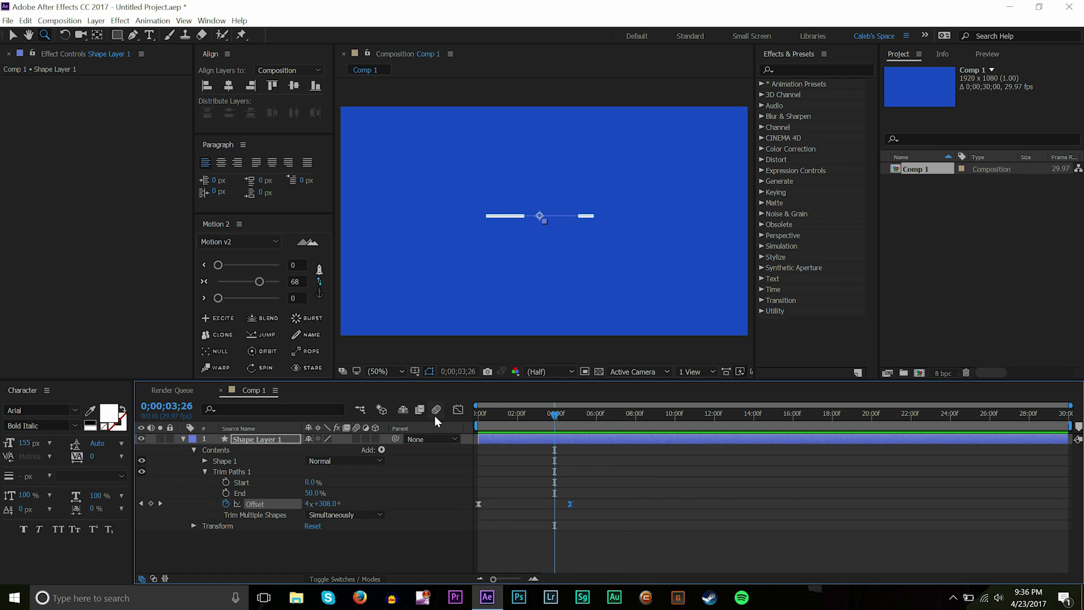
drag(537, 419, 429, 416)
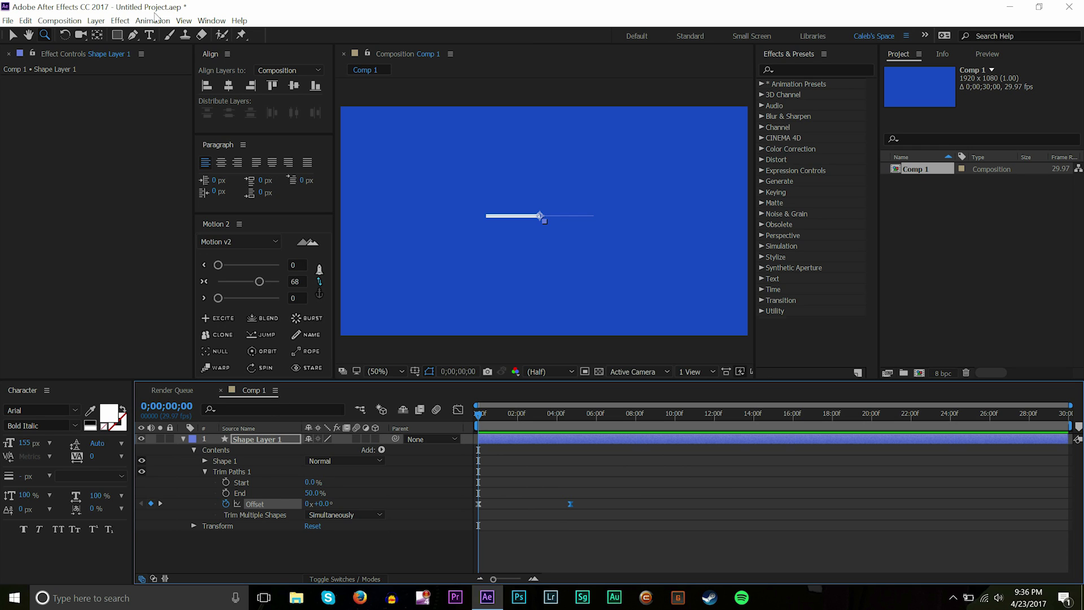
Step: Pick the Ellipse tool and collapse Shape Layer 1's properties
drag(120, 36, 189, 65)
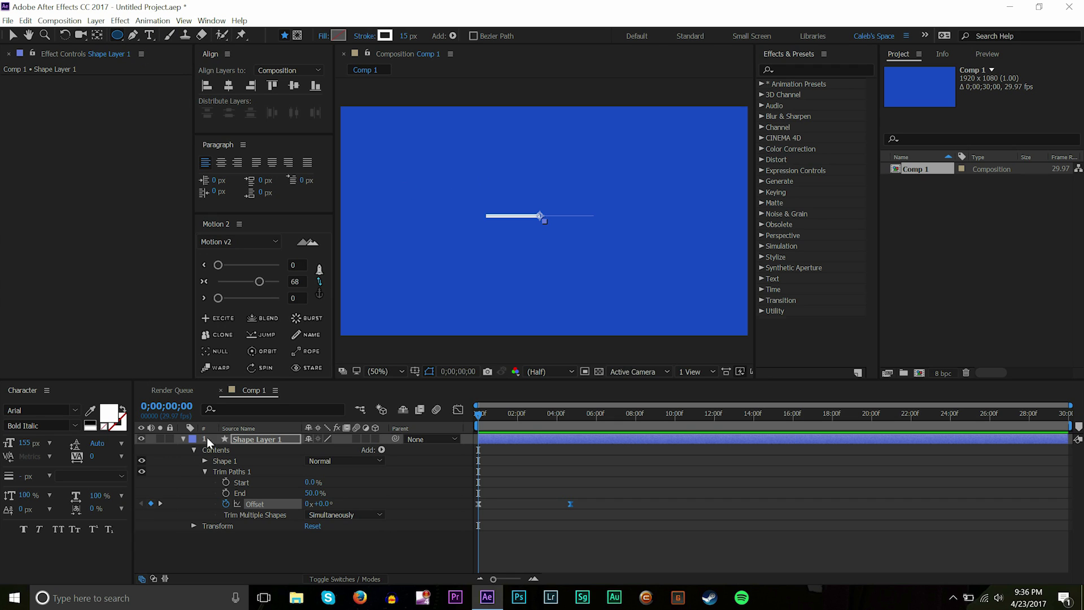
click(245, 439)
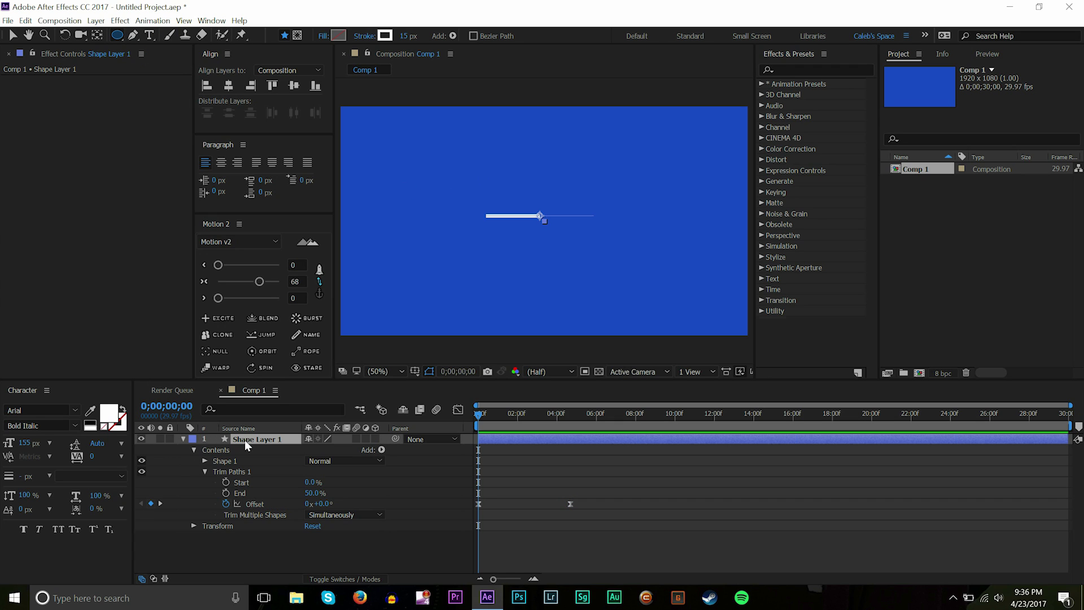
click(183, 438)
click(96, 20)
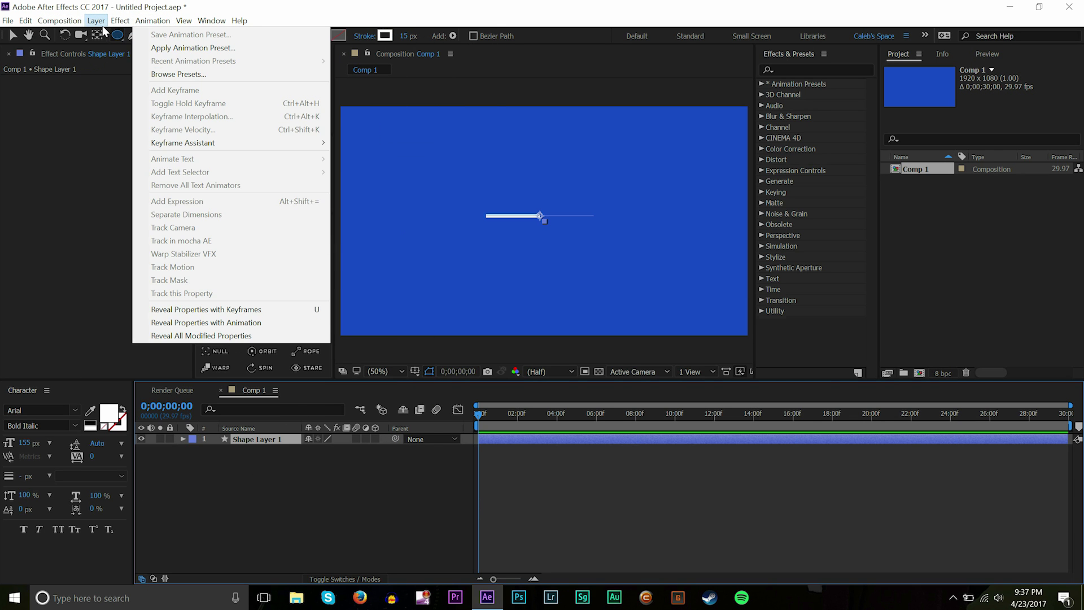
Step: Add a new shape layer and hide the Shape Layer 1 line
mouse_move(96, 21)
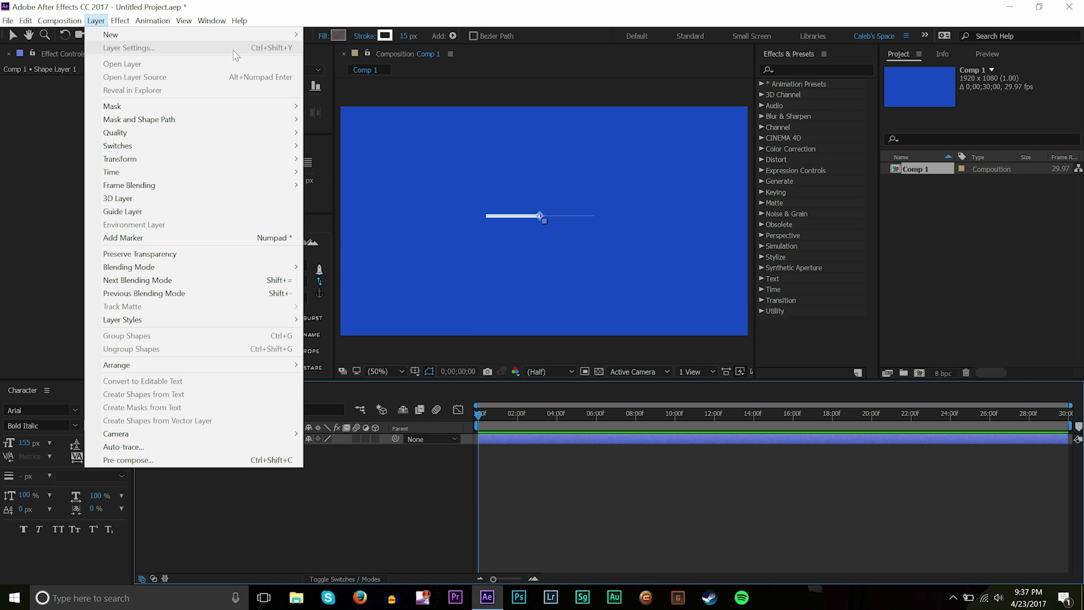
mouse_move(271, 35)
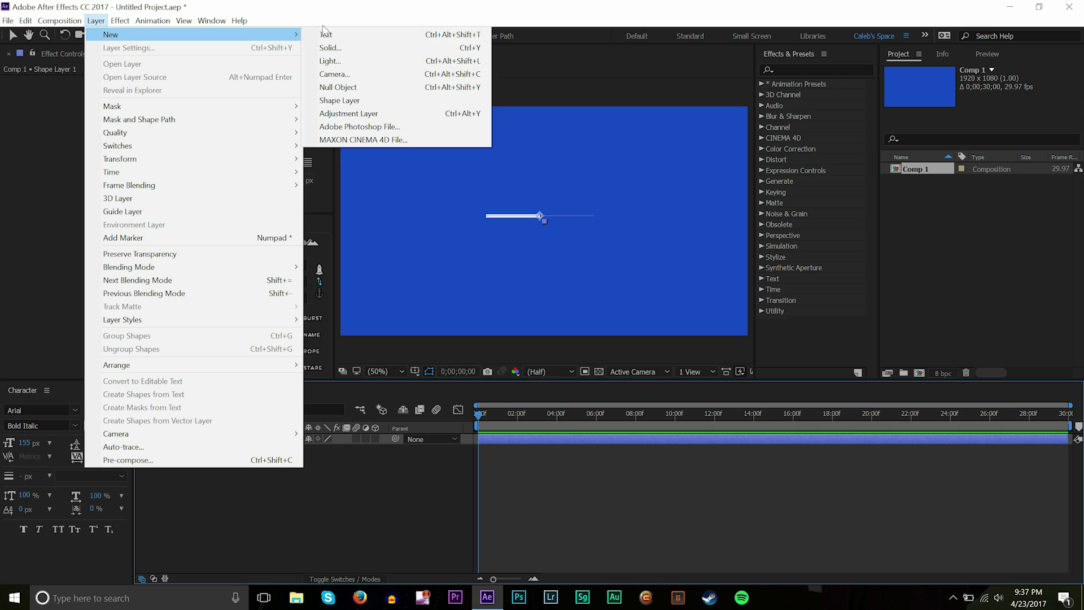
click(349, 101)
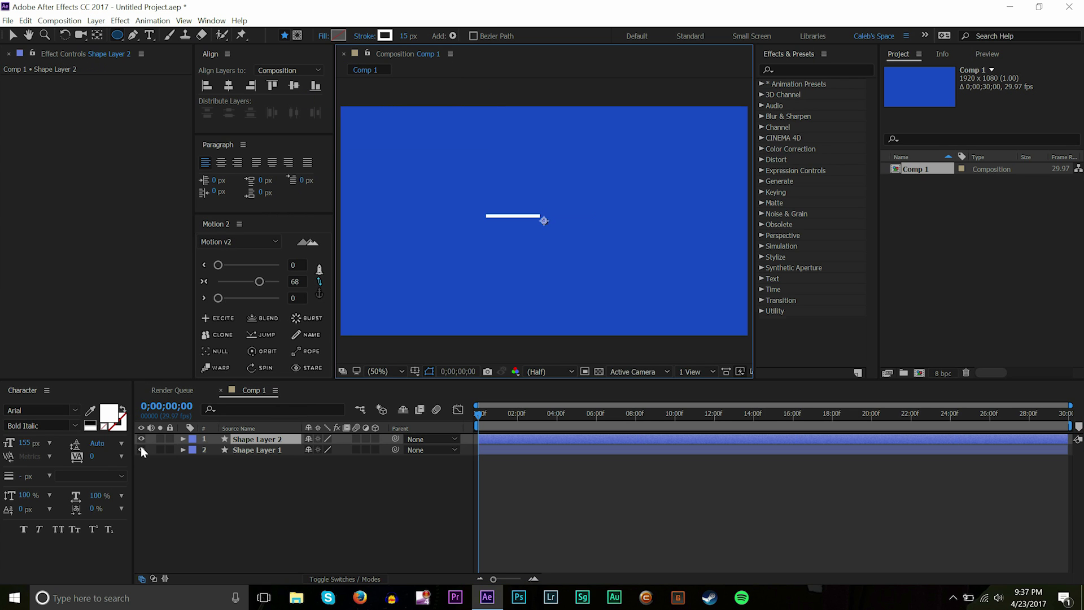
click(141, 450)
Step: Draw a large white stroked circle near the composition's centre with the Ellipse tool
drag(488, 189, 535, 237)
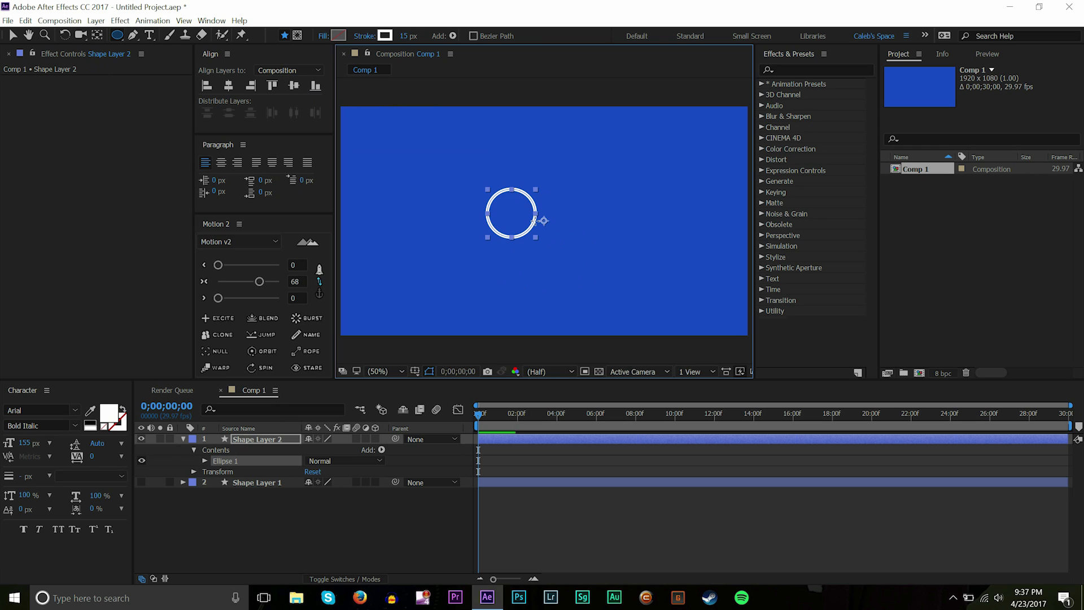
key(Delete)
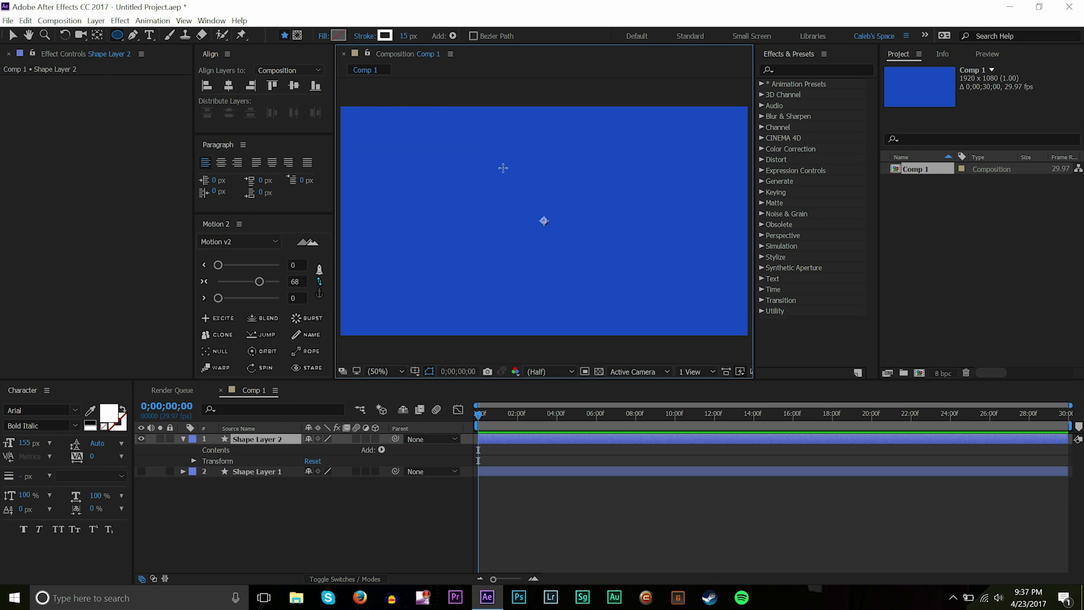
drag(503, 167, 608, 245)
click(12, 35)
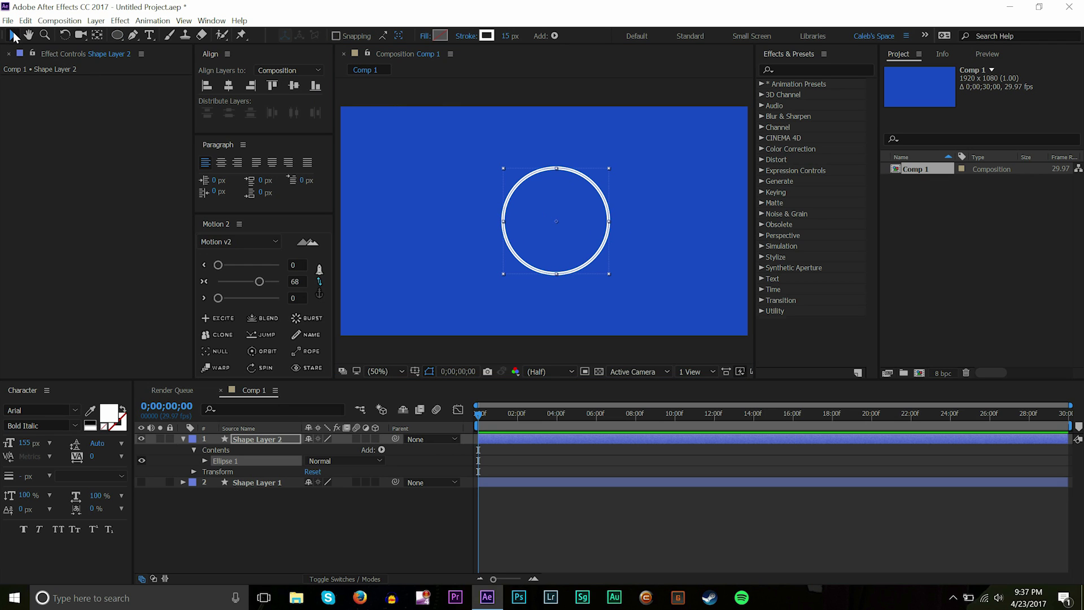
Step: Align the white circle to the composition's horizontal centre
click(288, 86)
click(231, 83)
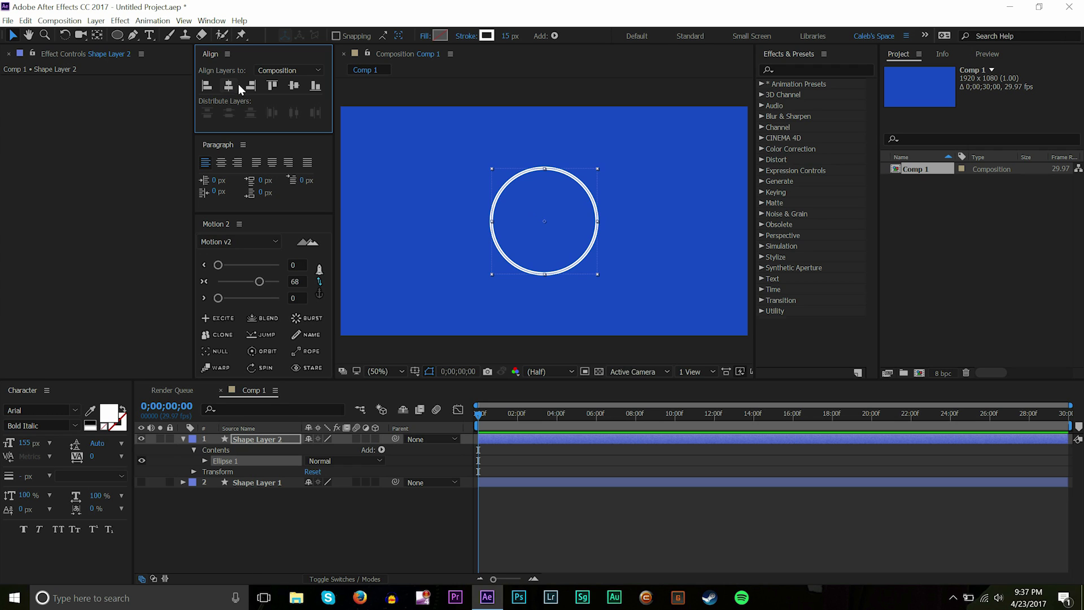
key(ctrl+z)
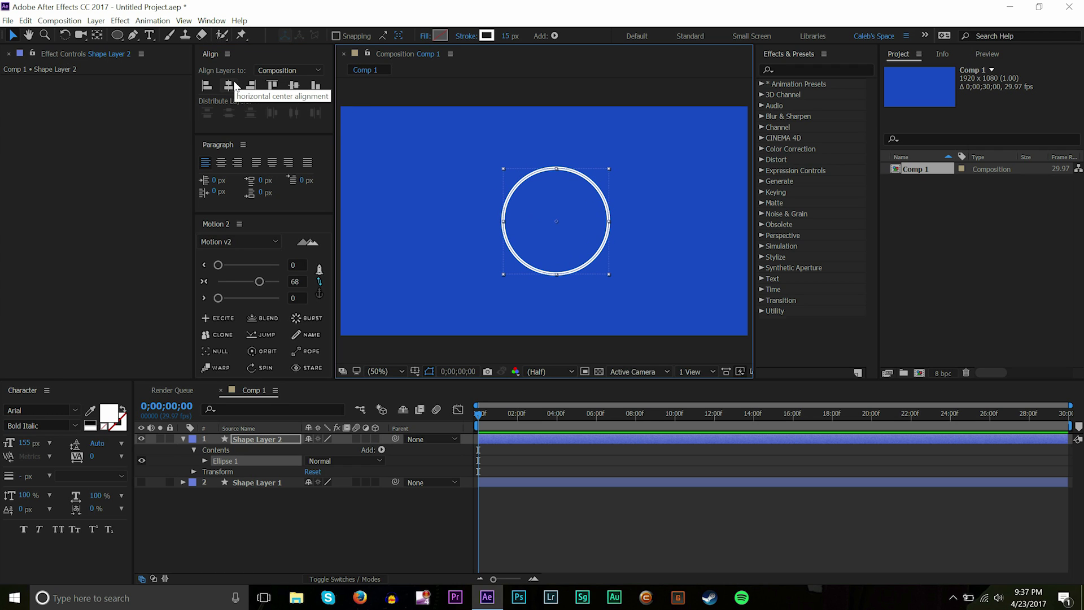
click(228, 85)
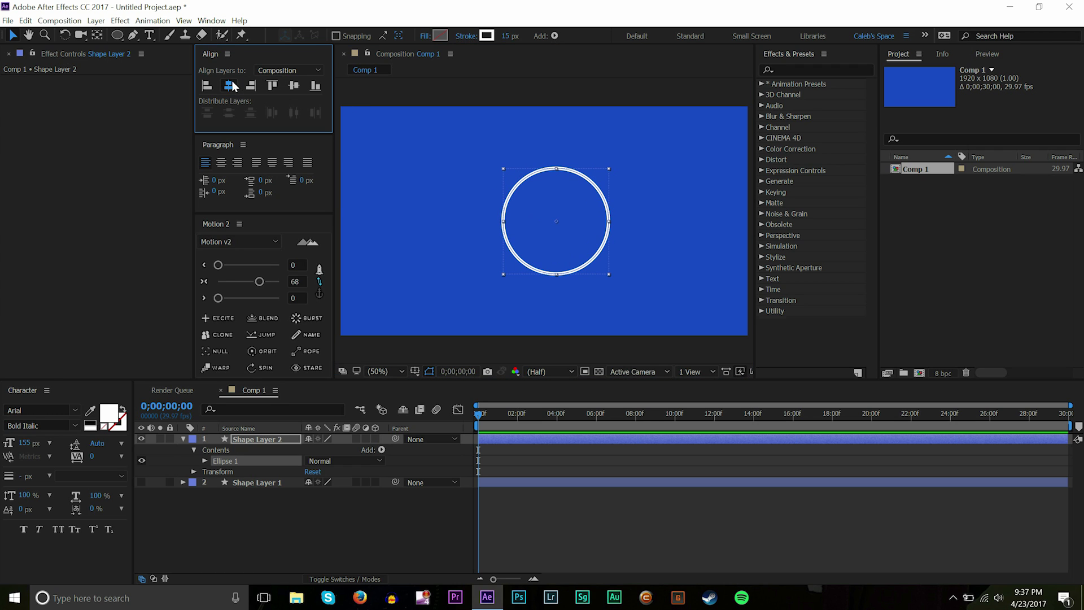
Step: Reselect Shape Layer 2 and collapse its properties in the timeline
click(571, 542)
click(272, 440)
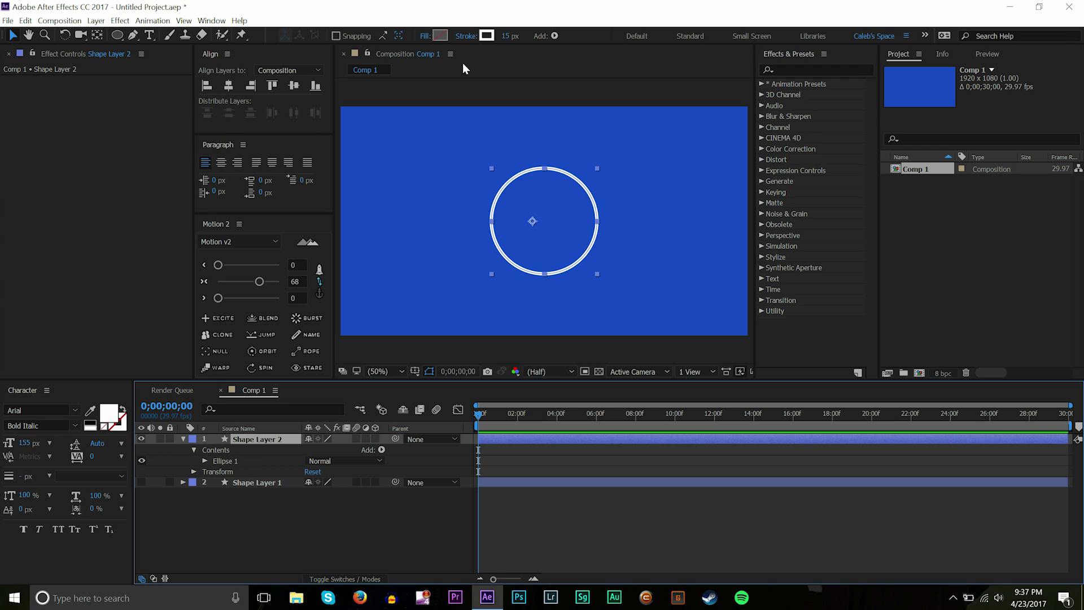
click(183, 439)
Step: Add Trim Paths to the circle with Start 69% and Offset 118°, then collapse and deselect the layer
click(183, 438)
click(383, 450)
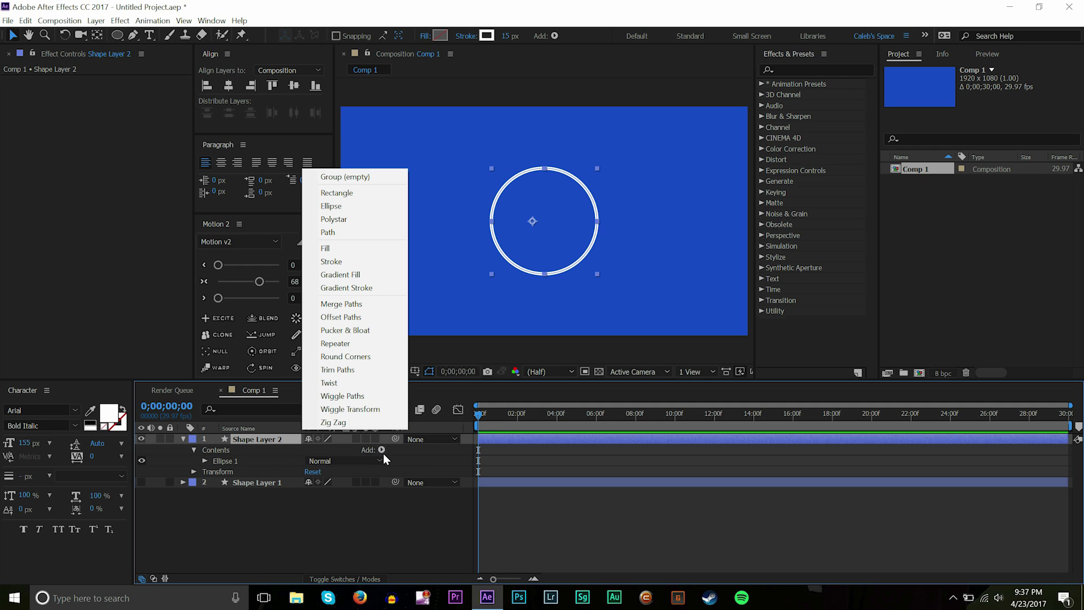
click(345, 370)
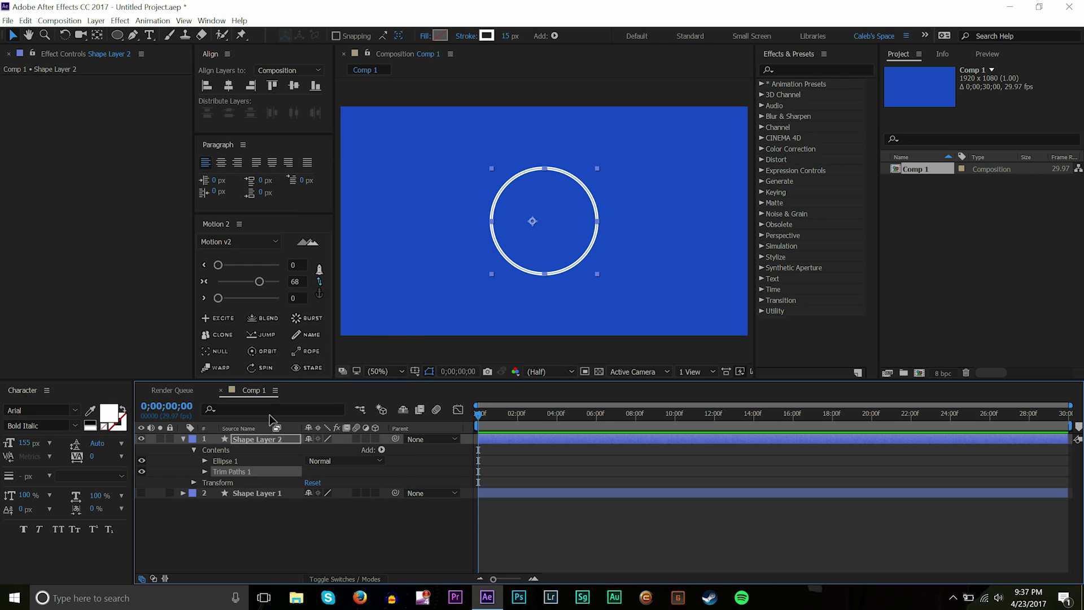
click(202, 473)
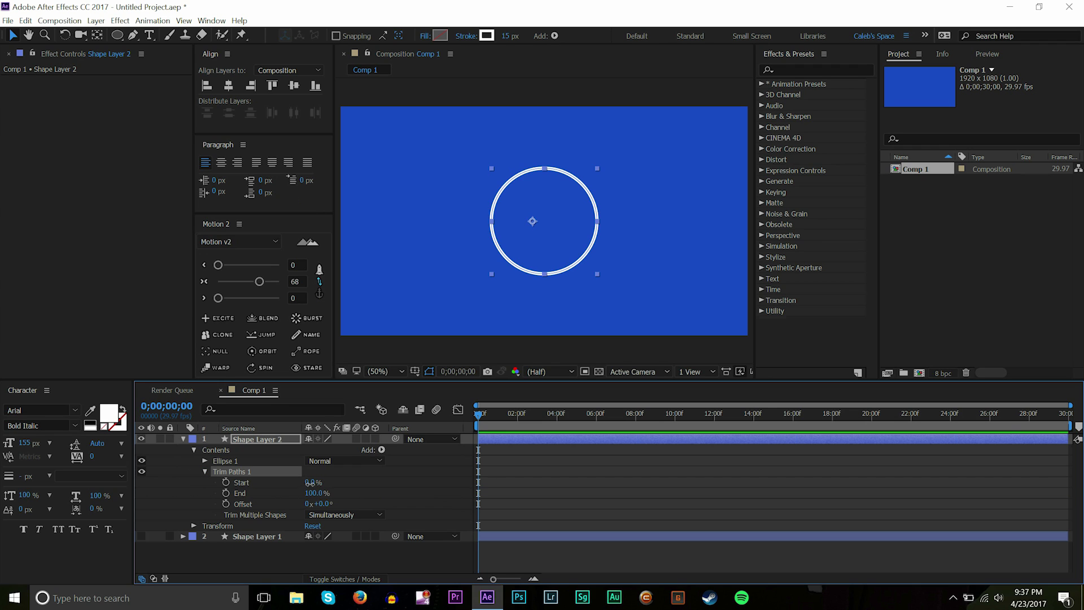
mouse_move(310, 483)
mouse_down()
mouse_move(396, 491)
mouse_move(297, 490)
mouse_move(370, 489)
mouse_move(357, 489)
mouse_move(378, 505)
mouse_move(506, 520)
mouse_move(631, 511)
mouse_move(317, 497)
mouse_move(418, 491)
mouse_move(314, 483)
mouse_move(406, 474)
mouse_move(375, 475)
mouse_up()
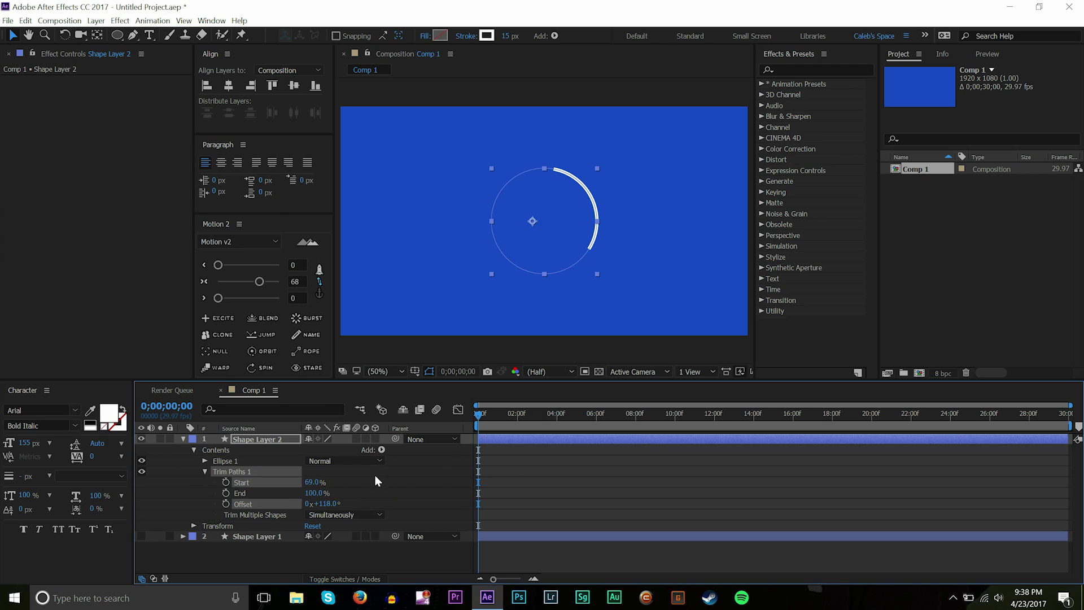
click(183, 440)
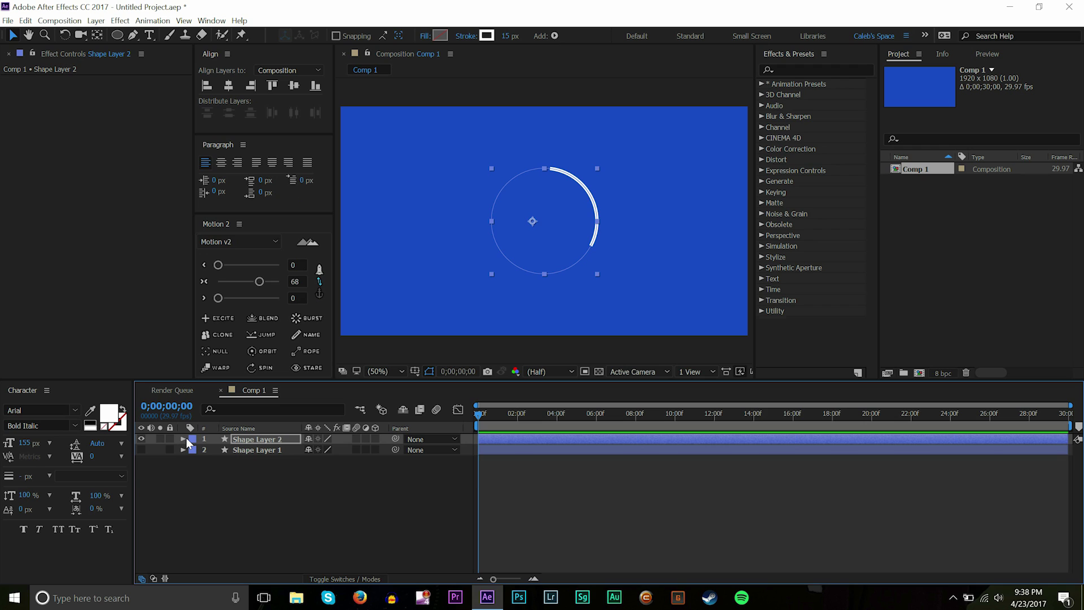
click(246, 466)
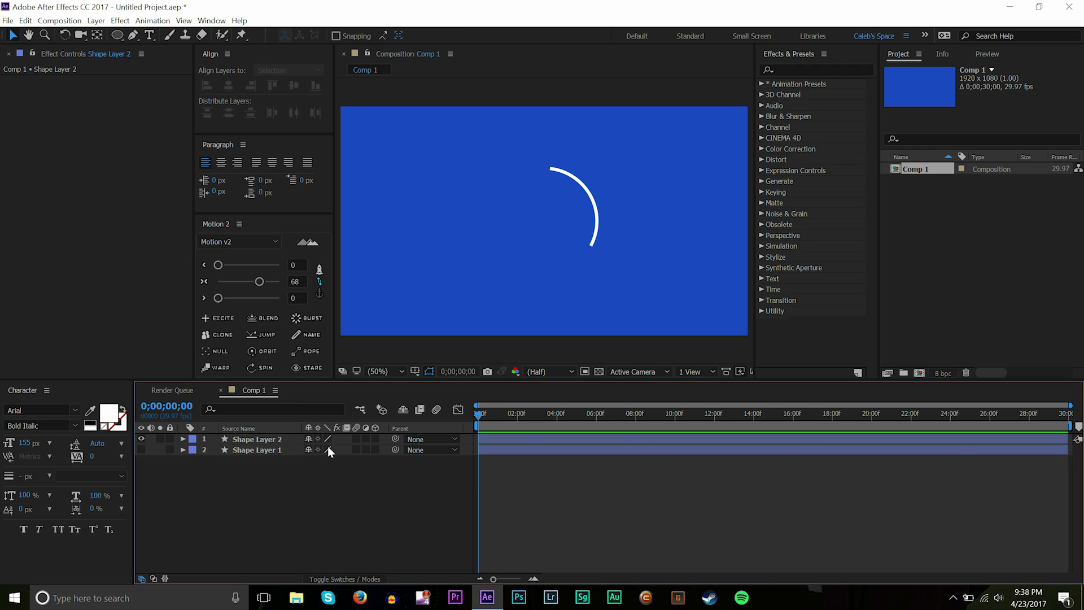